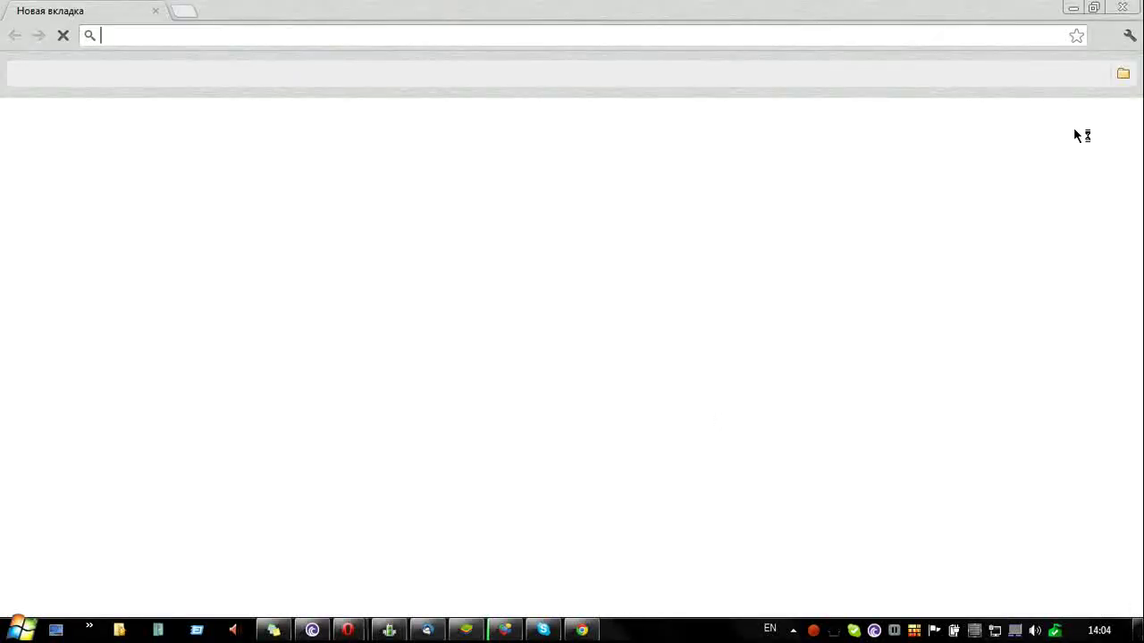
Step: Switch to Chrome and search Google for "connectify"
{"action": "left_click", "coordinate": [1072, 8]}
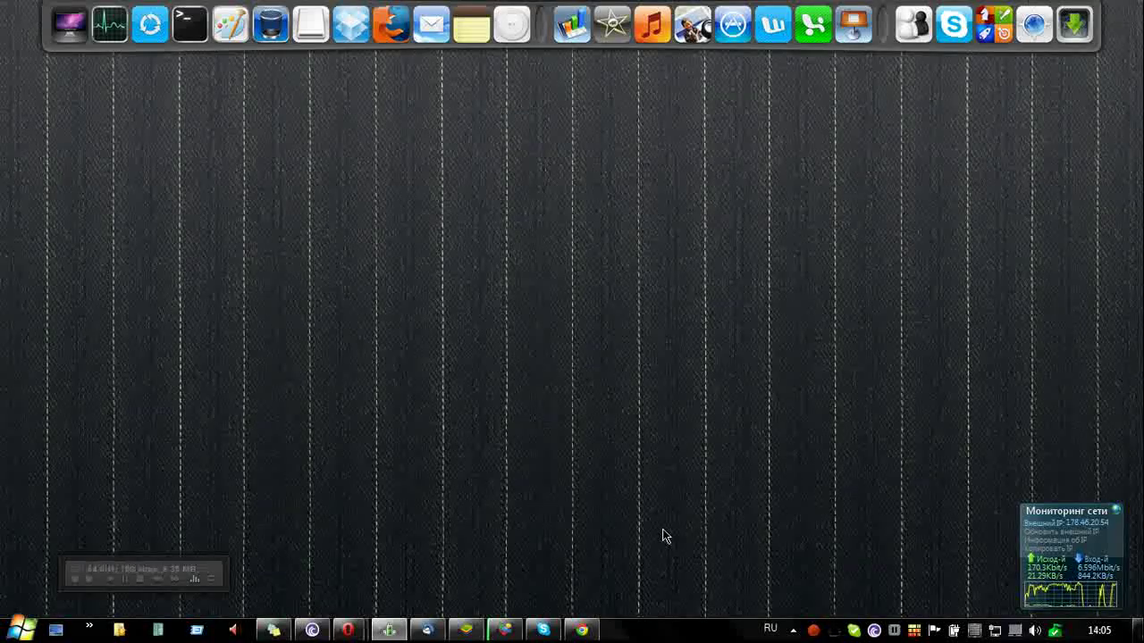
{"action": "left_click", "coordinate": [581, 630]}
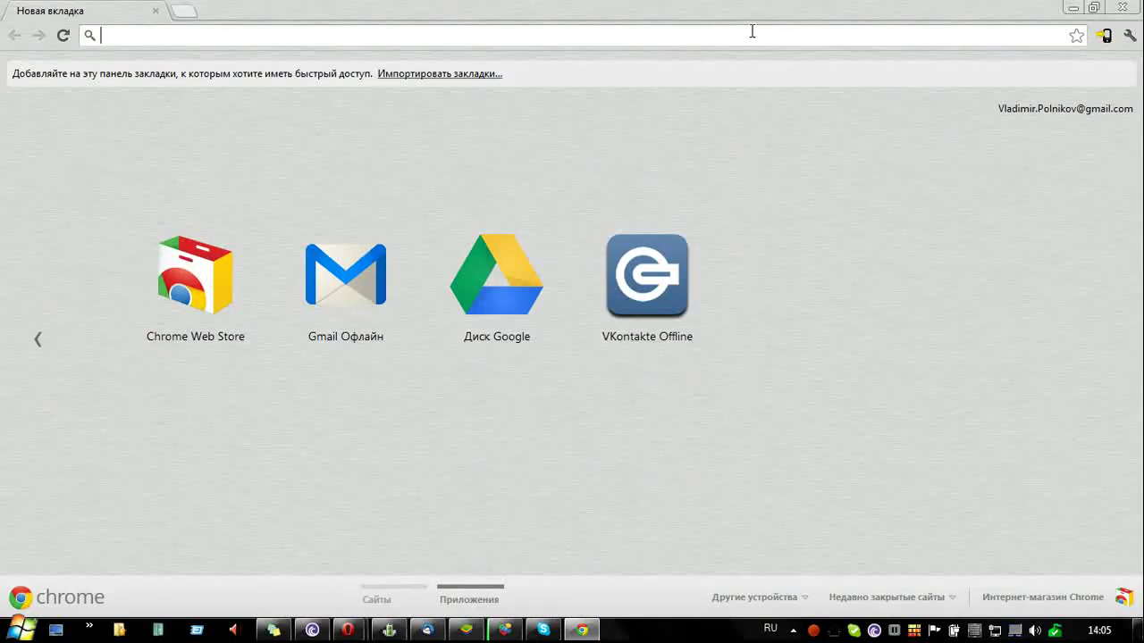
{"action": "key", "text": "alt+shift"}
{"action": "type", "text": "connectify"}
{"action": "key", "text": "Return"}
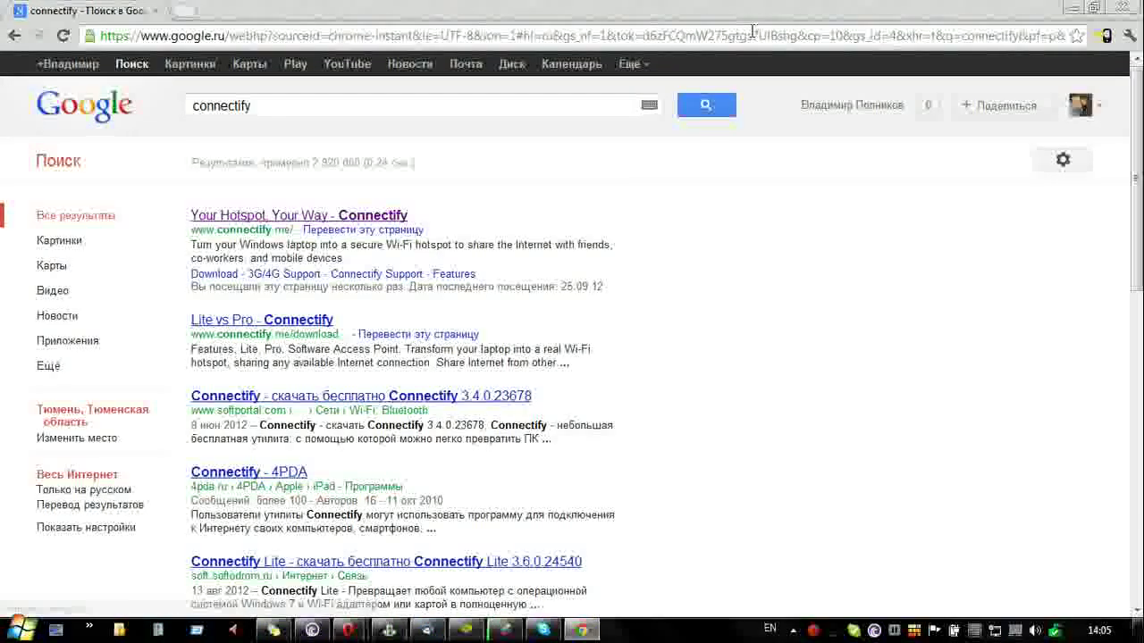
Step: Open the official Connectify website from the search results, close the results tab and look over the home page
{"action": "left_click", "coordinate": [300, 215]}
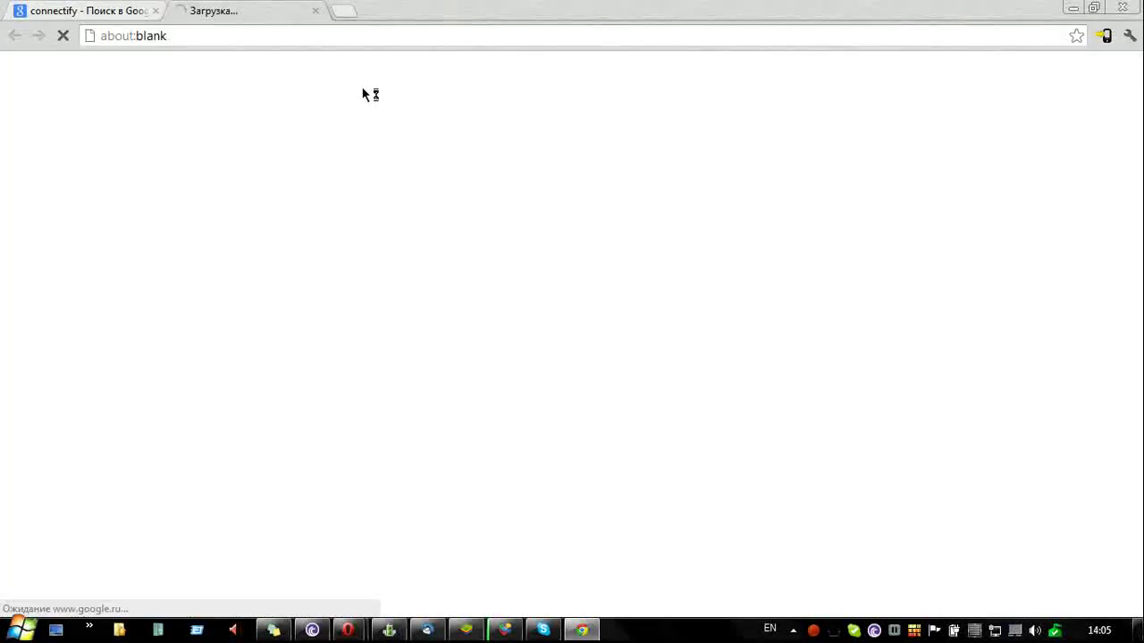
{"action": "left_click", "coordinate": [156, 11]}
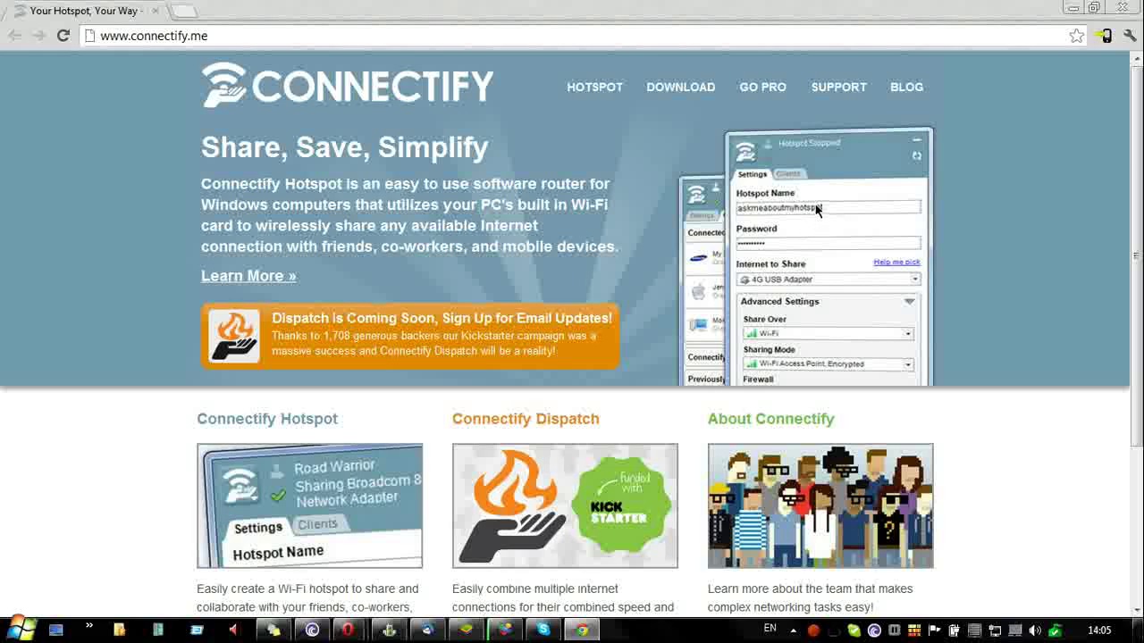
{"action": "scroll", "coordinate": [816, 209], "scroll_direction": "down", "scroll_amount": 3}
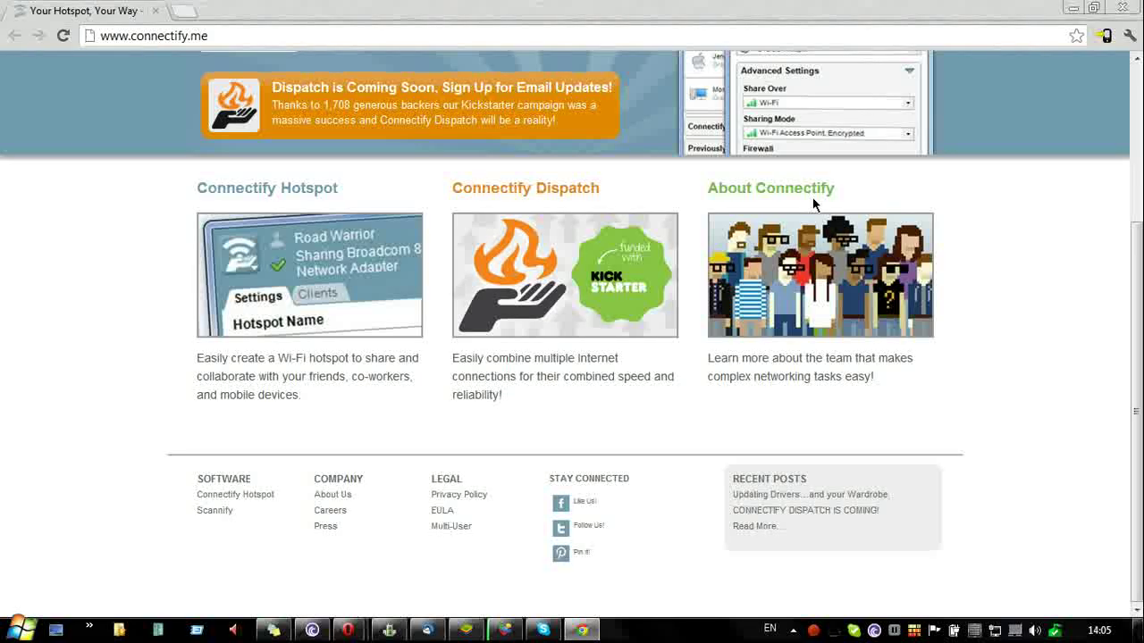
{"action": "scroll", "coordinate": [813, 204], "scroll_direction": "up", "scroll_amount": 3}
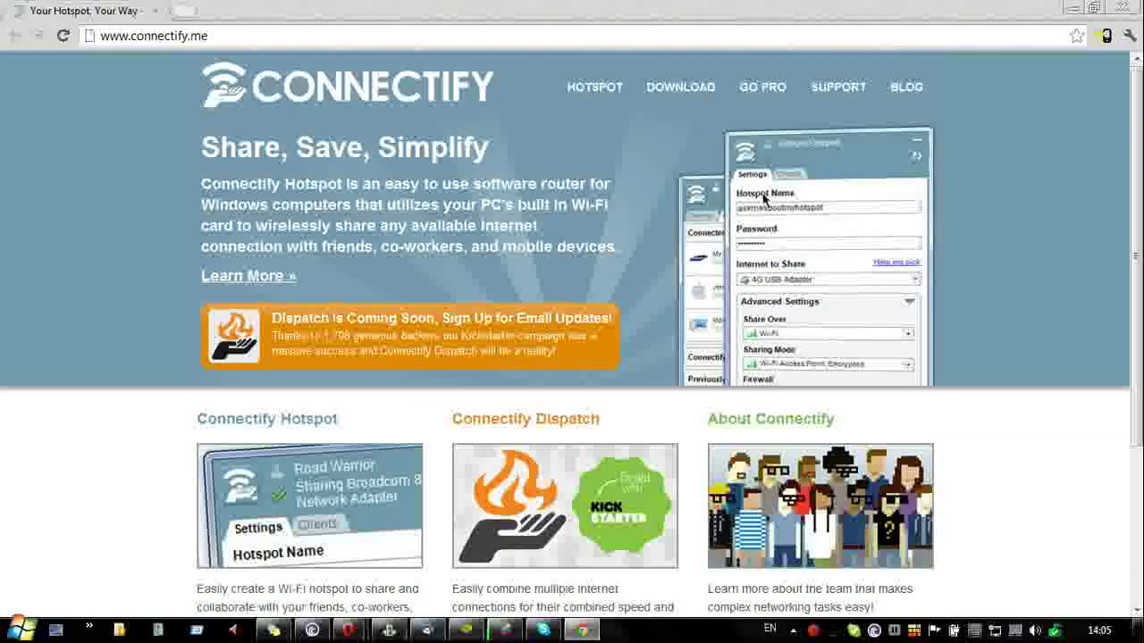
{"action": "left_click", "coordinate": [1072, 7]}
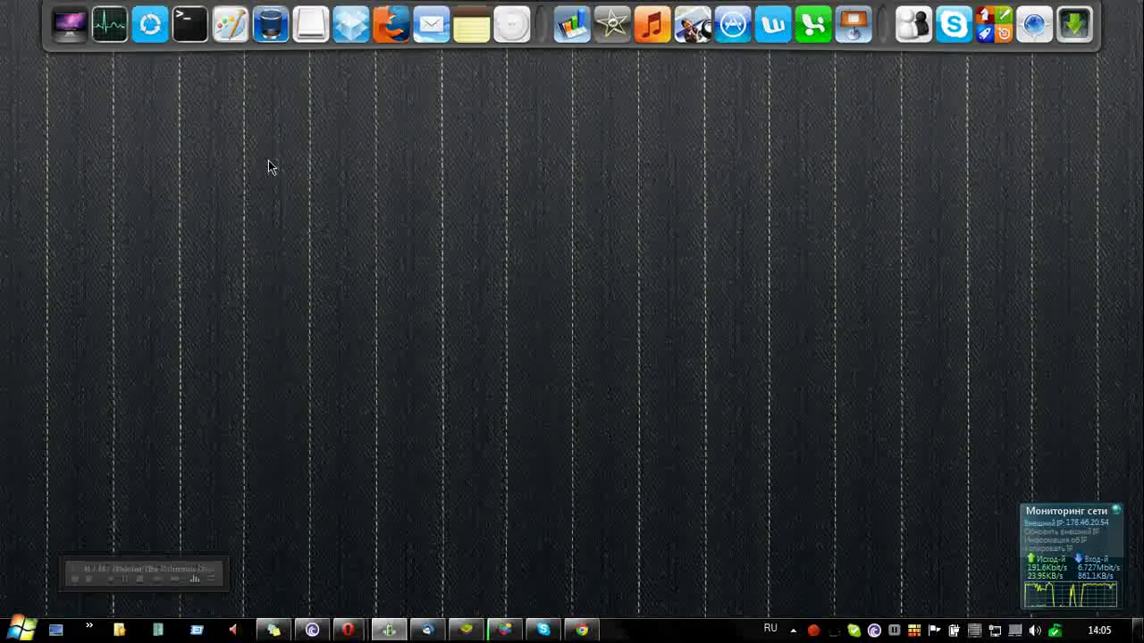
{"action": "left_click", "coordinate": [150, 24]}
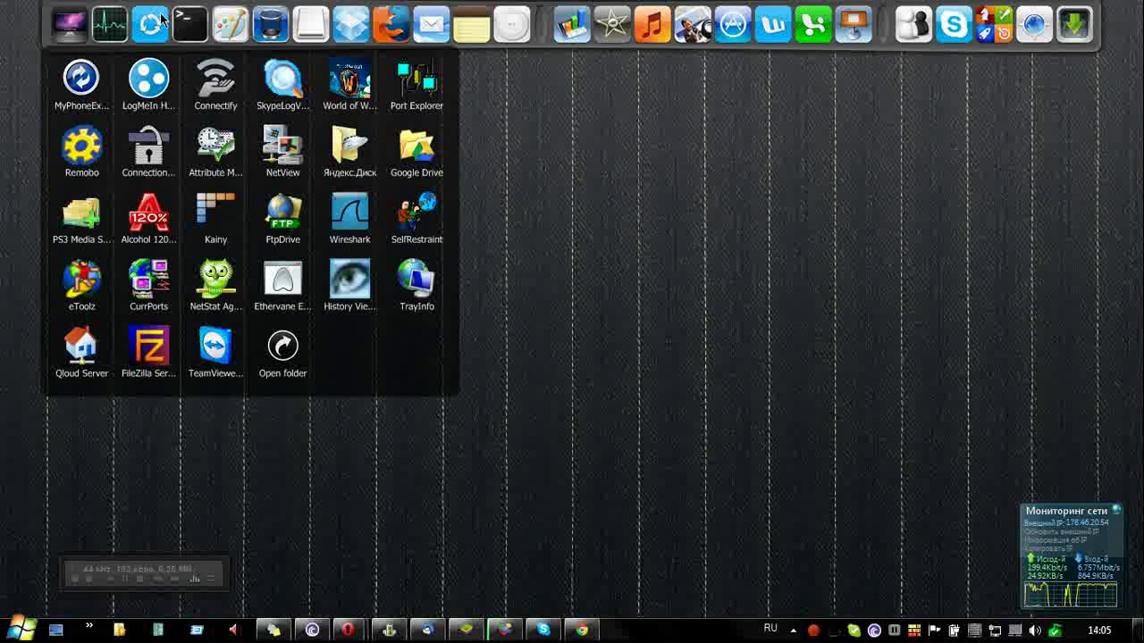
{"action": "left_click", "coordinate": [82, 353]}
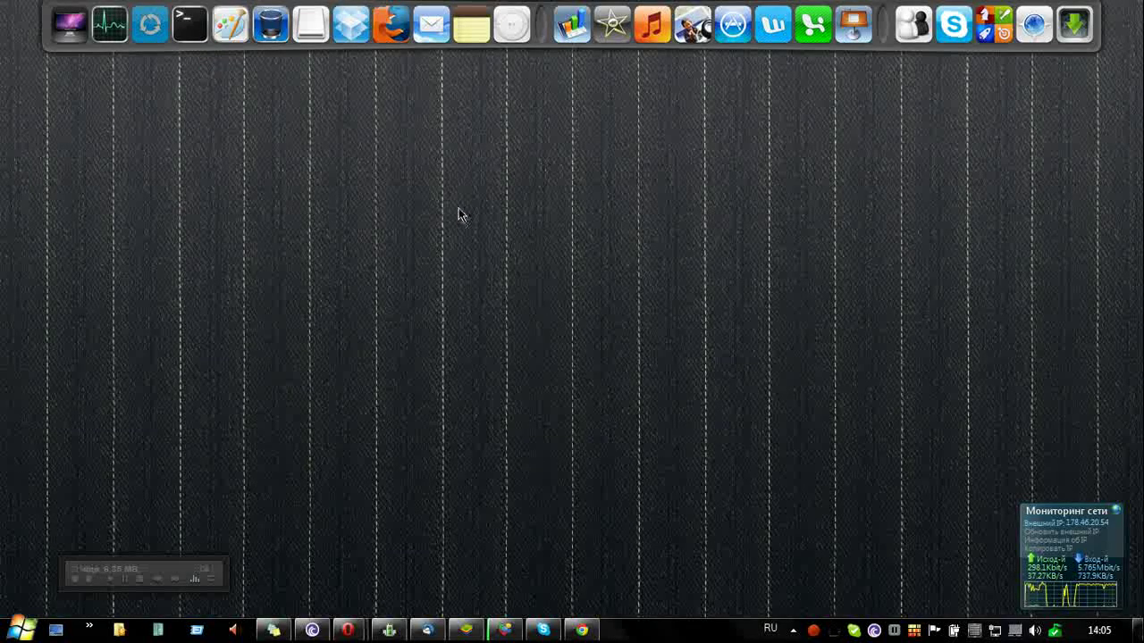
{"action": "mouse_move", "coordinate": [582, 630]}
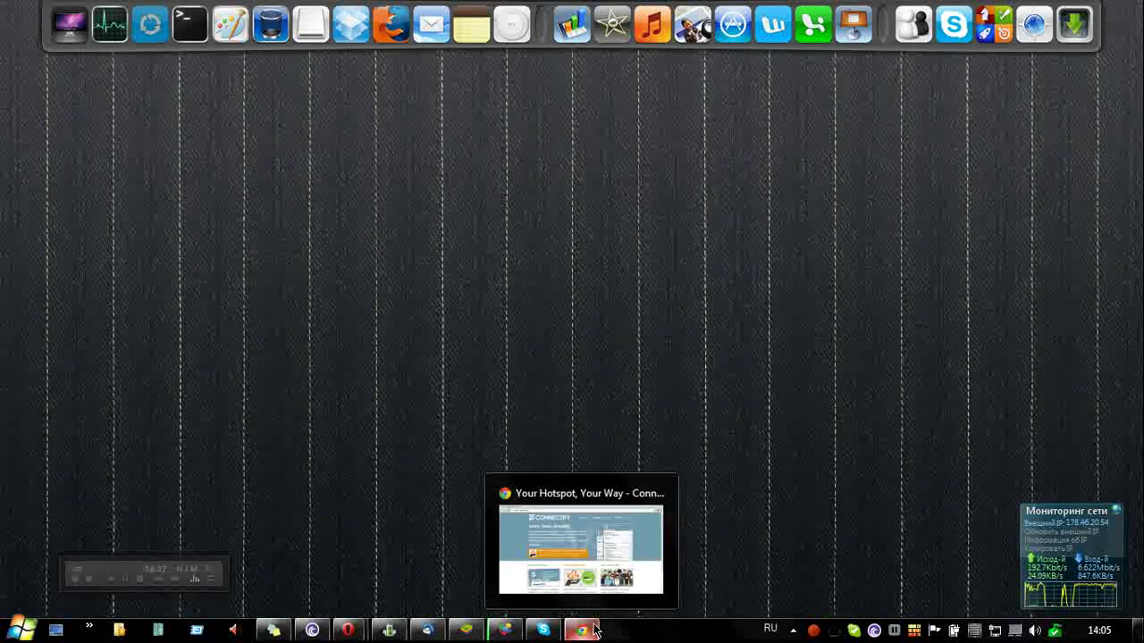
{"action": "left_click", "coordinate": [585, 558]}
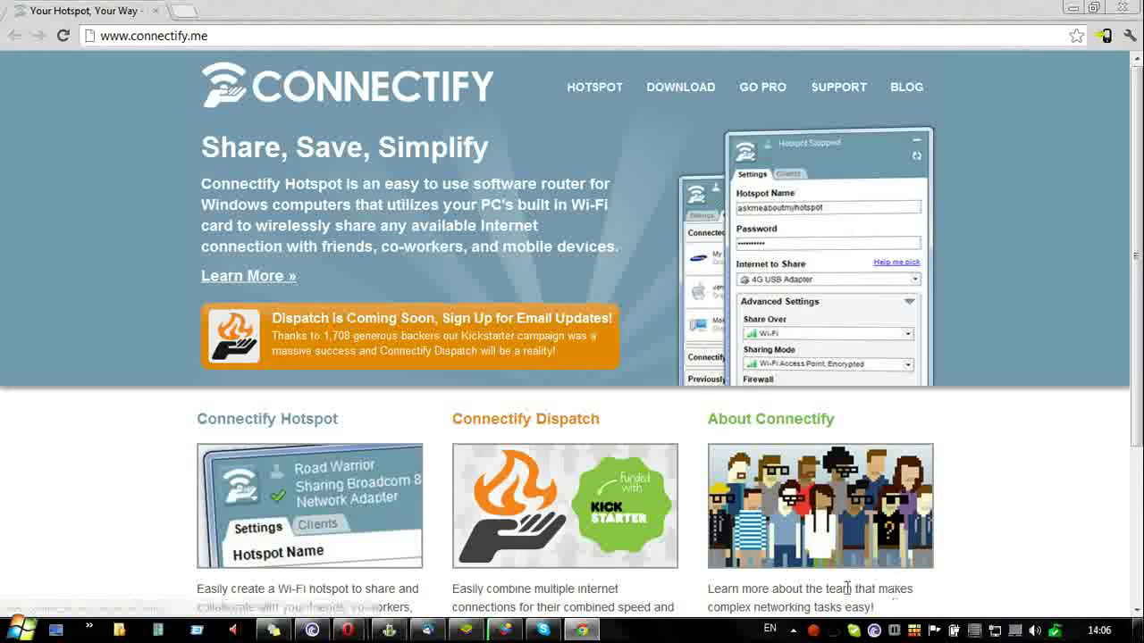
Step: Open Connectify's download page and examine the Lite versus Pro feature comparison and the Hotspot Lite download form
{"action": "scroll", "coordinate": [700, 383], "scroll_direction": "down", "scroll_amount": 3}
{"action": "scroll", "coordinate": [700, 383], "scroll_direction": "up", "scroll_amount": 3}
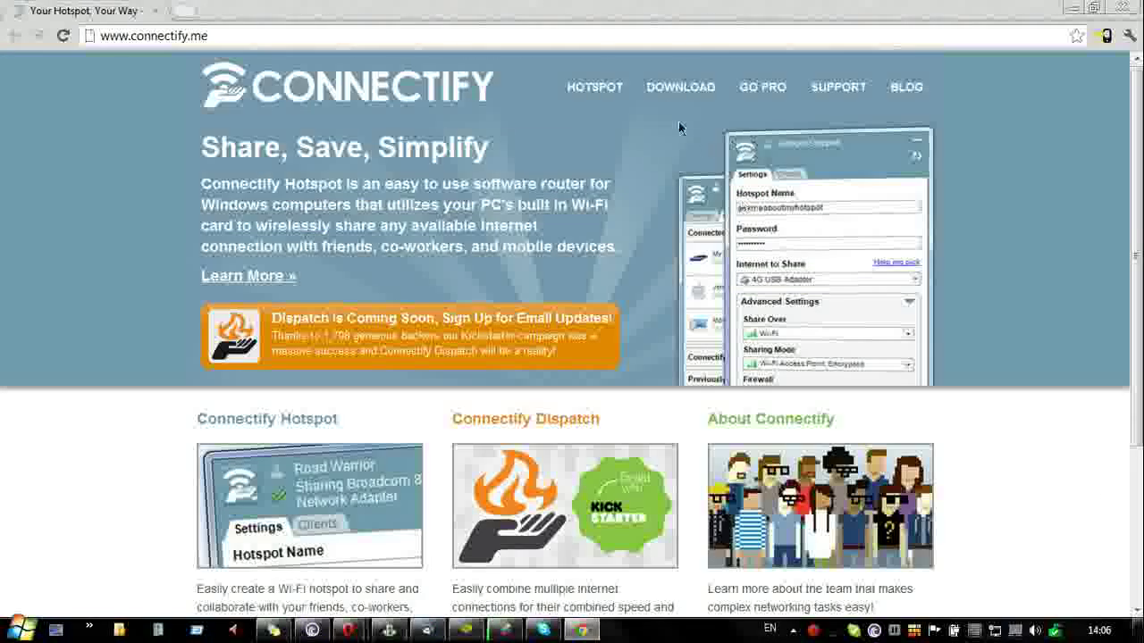
{"action": "left_click", "coordinate": [679, 86]}
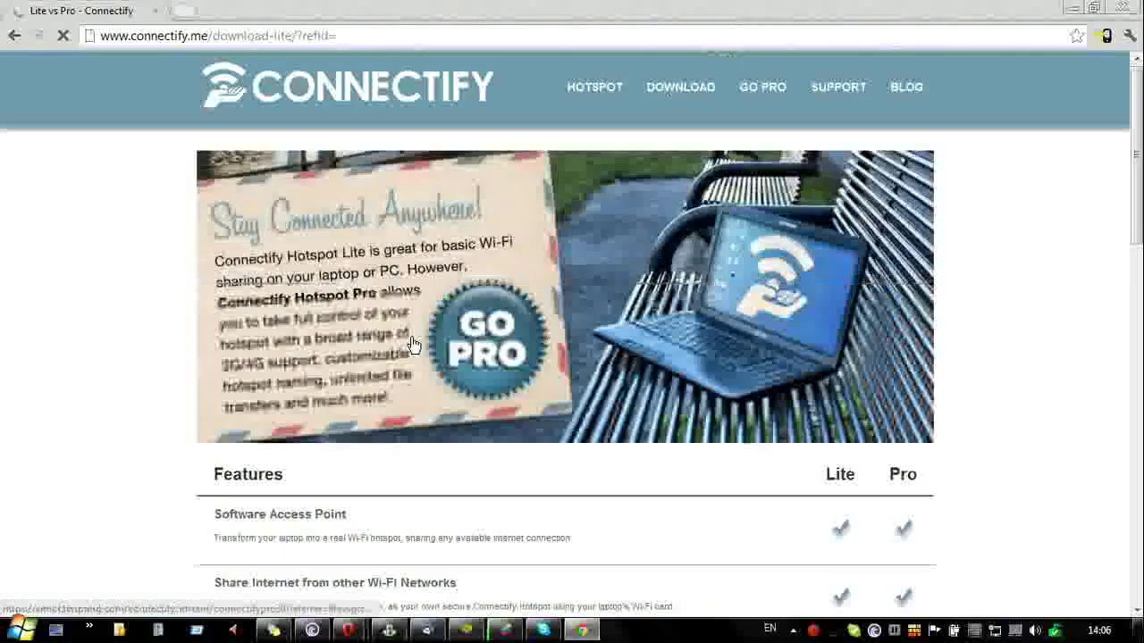
{"action": "scroll", "coordinate": [444, 308], "scroll_direction": "down", "scroll_amount": 3}
{"action": "scroll", "coordinate": [759, 310], "scroll_direction": "down", "scroll_amount": 3}
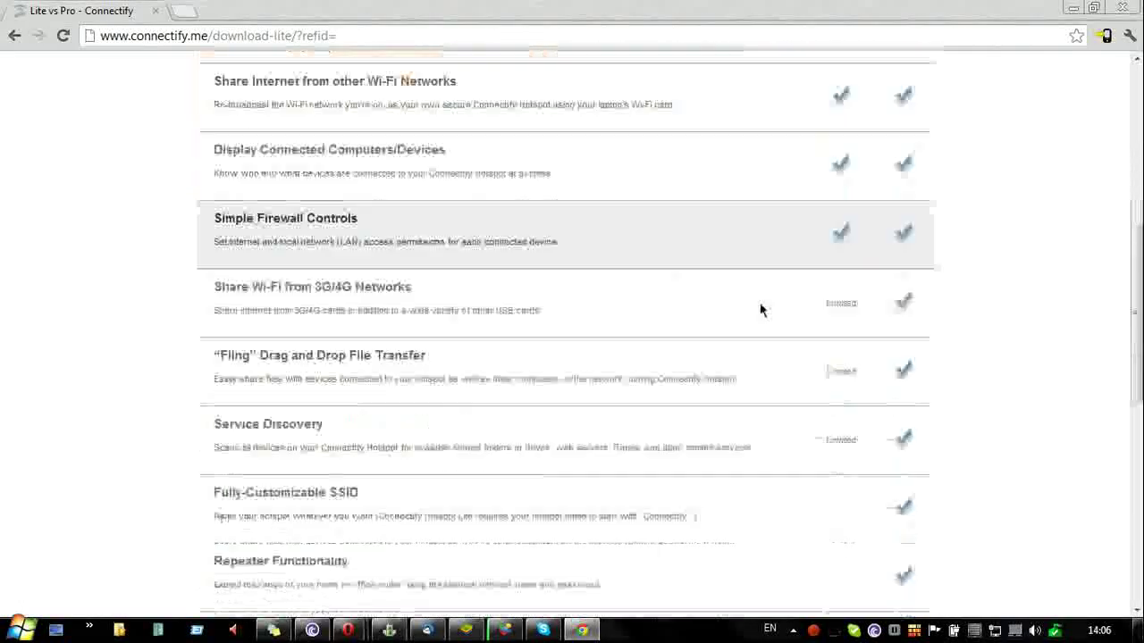
{"action": "scroll", "coordinate": [679, 197], "scroll_direction": "up", "scroll_amount": 3}
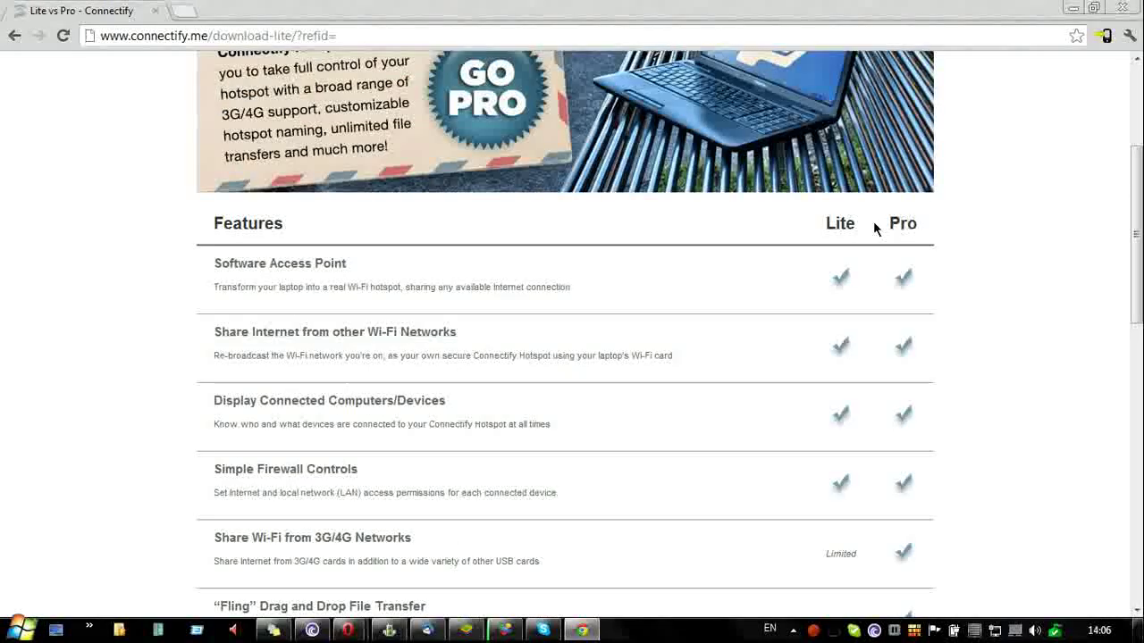
{"action": "scroll", "coordinate": [799, 281], "scroll_direction": "down", "scroll_amount": 10}
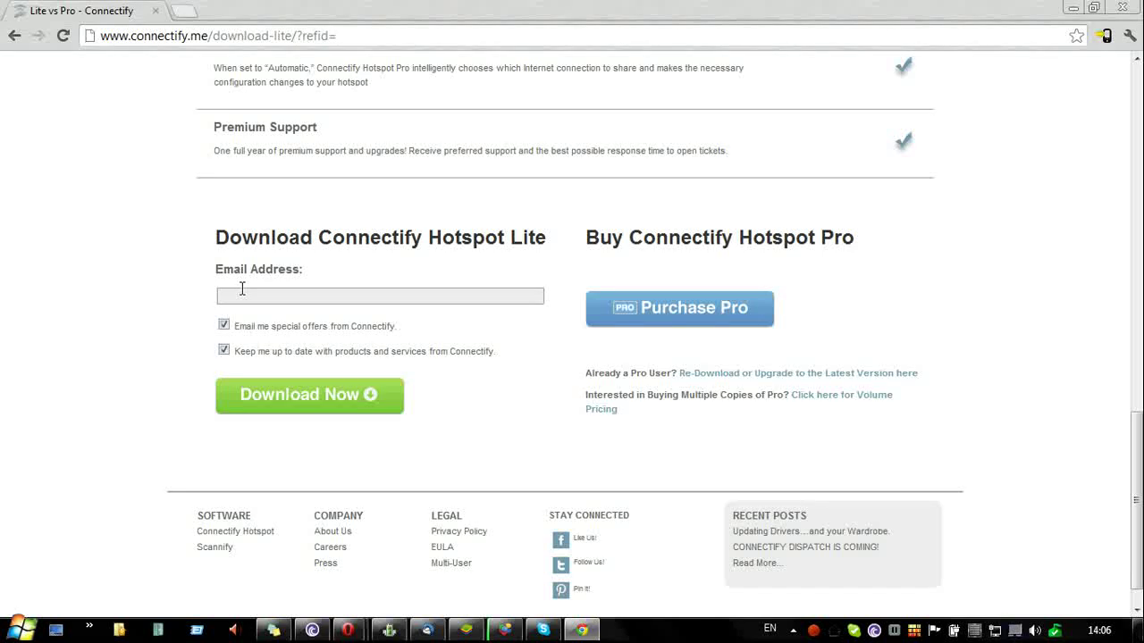
{"action": "scroll", "coordinate": [447, 325], "scroll_direction": "up", "scroll_amount": 10}
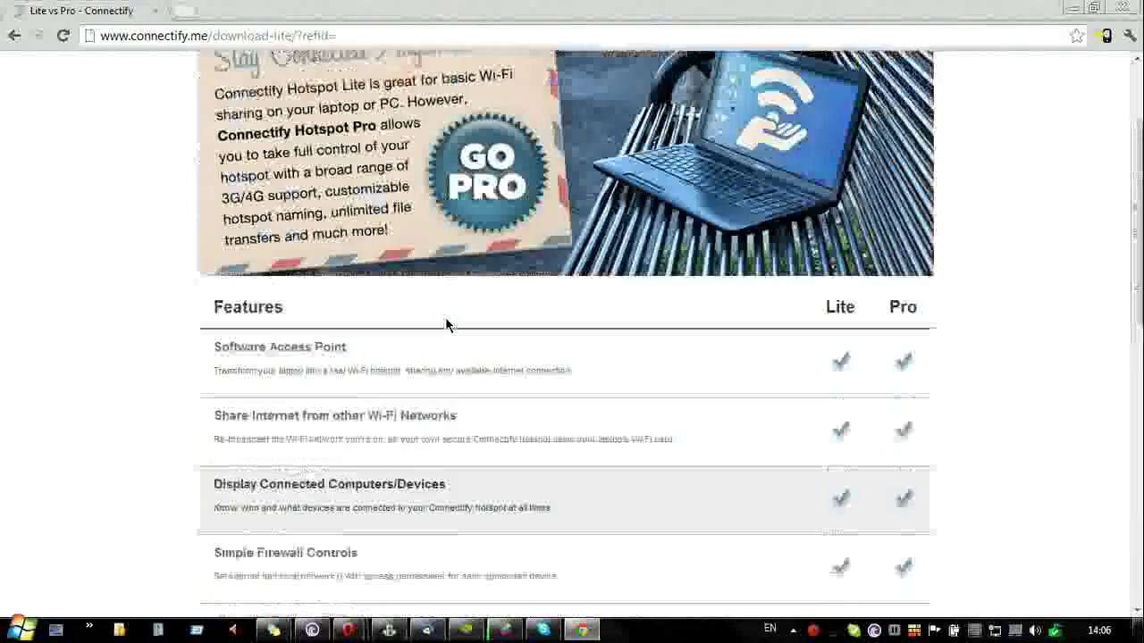
{"action": "scroll", "coordinate": [447, 325], "scroll_direction": "up", "scroll_amount": 3}
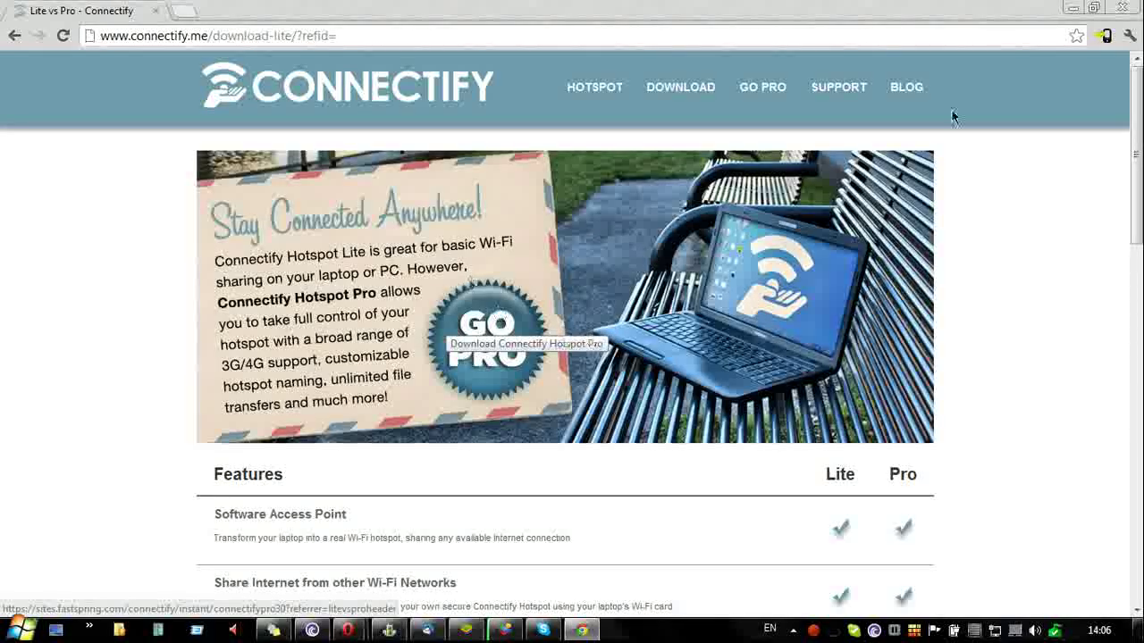
Step: Close the browser and bring up the running Connectify hotspot window
{"action": "left_click", "coordinate": [1121, 9]}
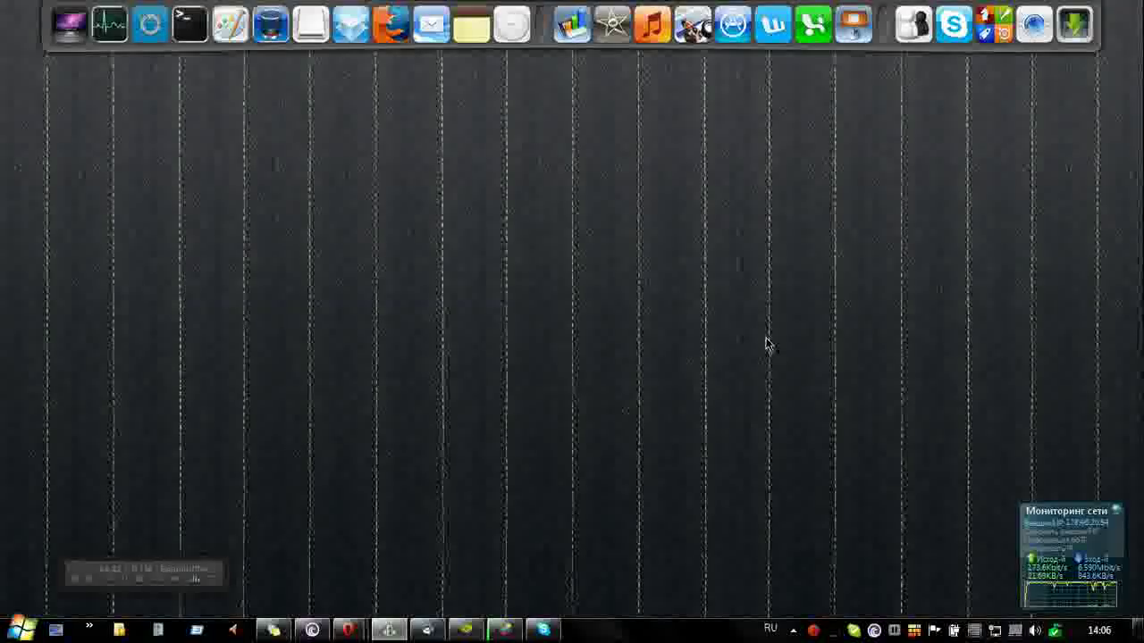
{"action": "left_click", "coordinate": [792, 630]}
{"action": "left_click", "coordinate": [790, 551]}
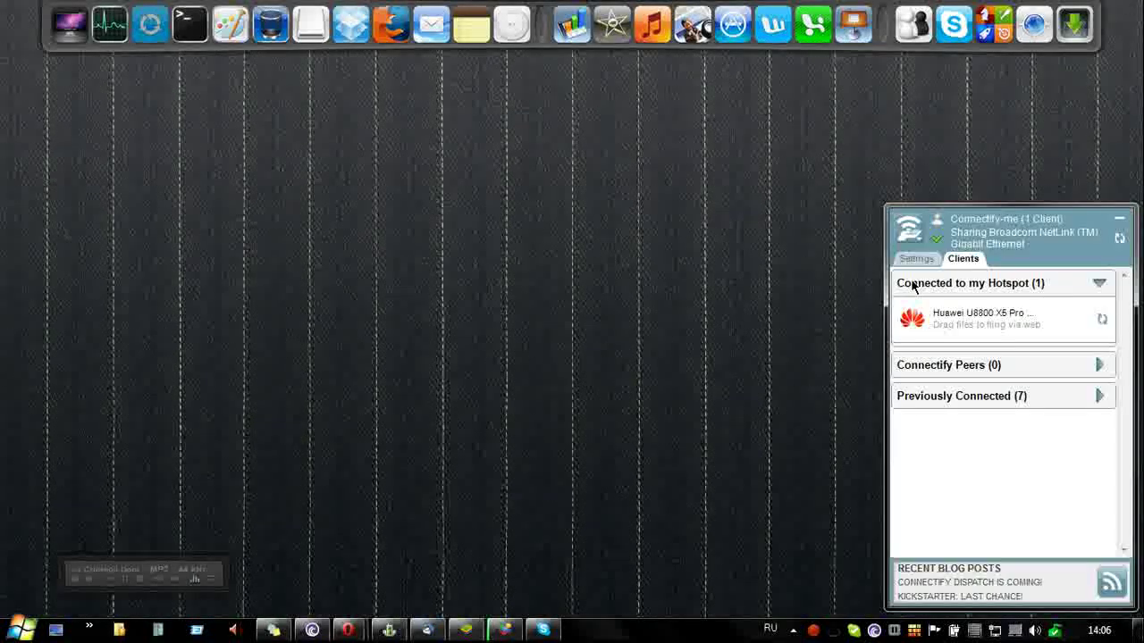
Step: Examine the details of the hotspot's connected and previously connected clients, and display the hotspot settings
{"action": "mouse_move", "coordinate": [944, 328]}
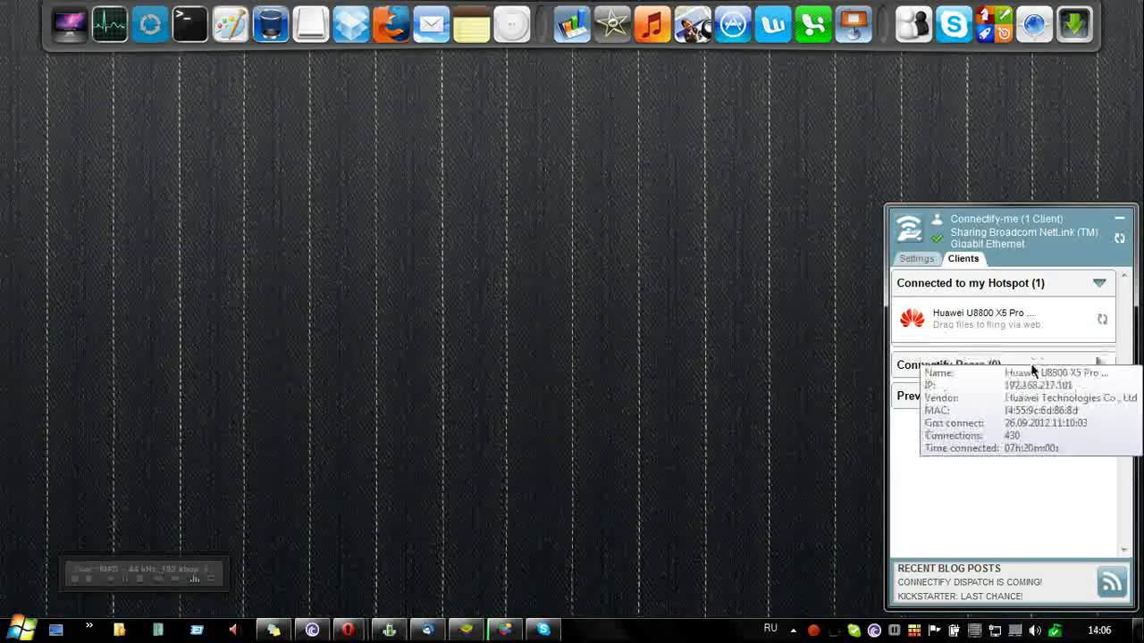
{"action": "left_click", "coordinate": [1099, 396]}
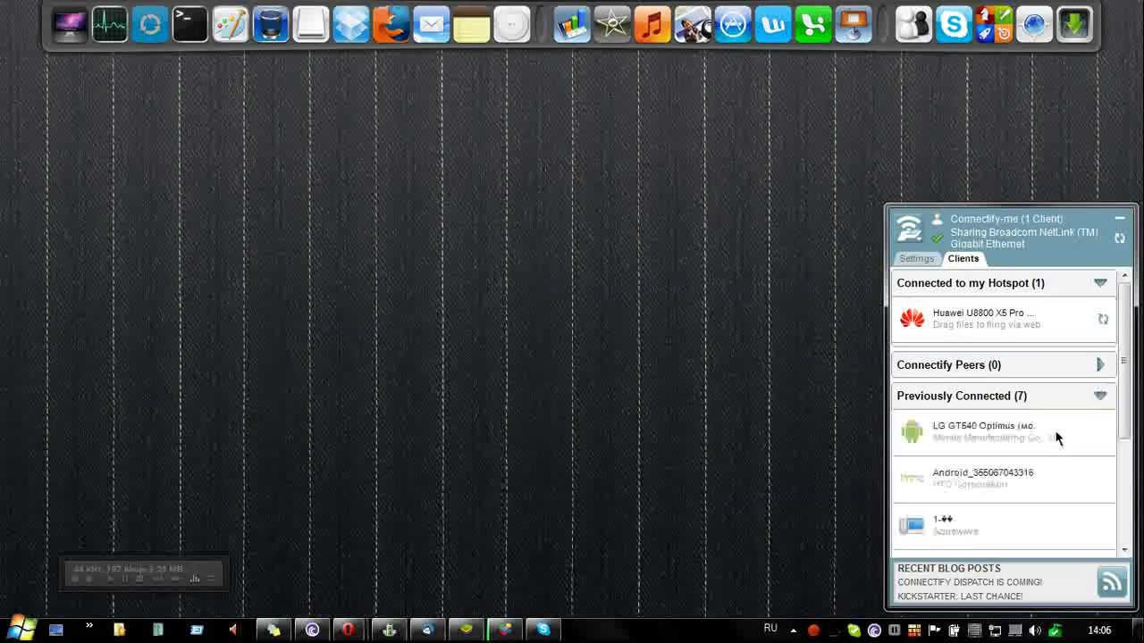
{"action": "scroll", "coordinate": [1061, 402], "scroll_direction": "down", "scroll_amount": 5}
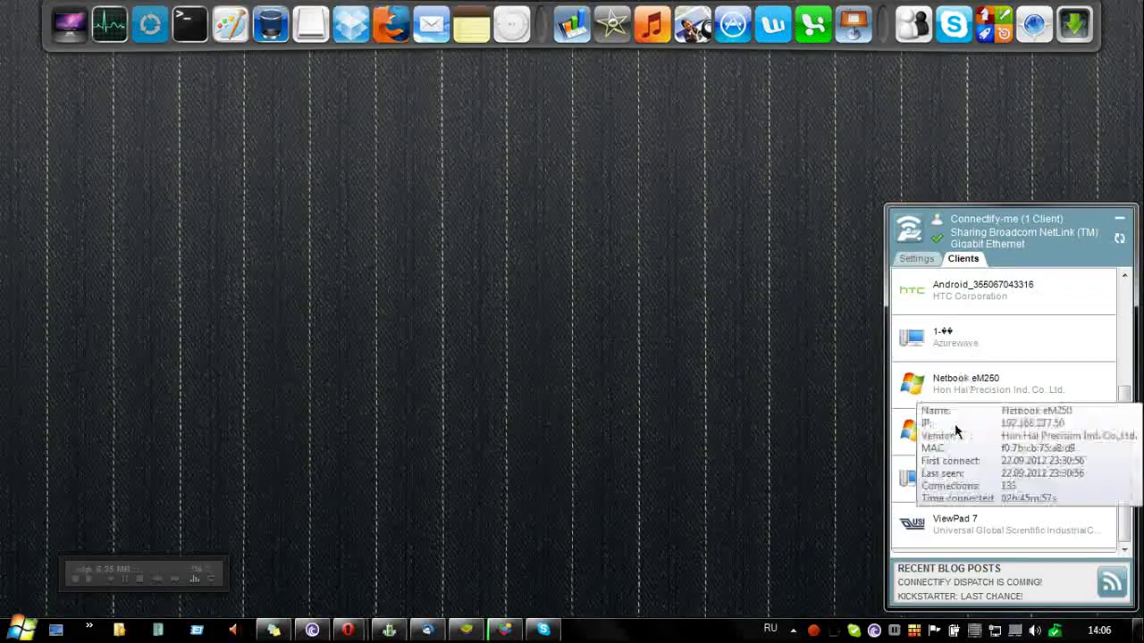
{"action": "mouse_move", "coordinate": [951, 449]}
{"action": "scroll", "coordinate": [1043, 459], "scroll_direction": "up", "scroll_amount": 5}
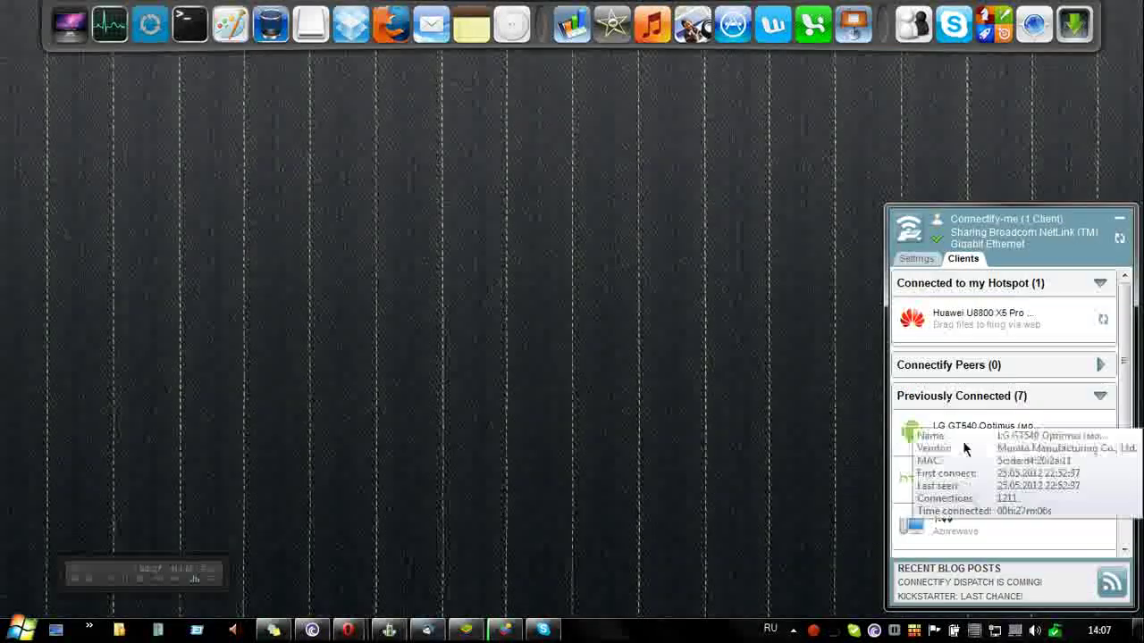
{"action": "scroll", "coordinate": [965, 433], "scroll_direction": "down", "scroll_amount": 5}
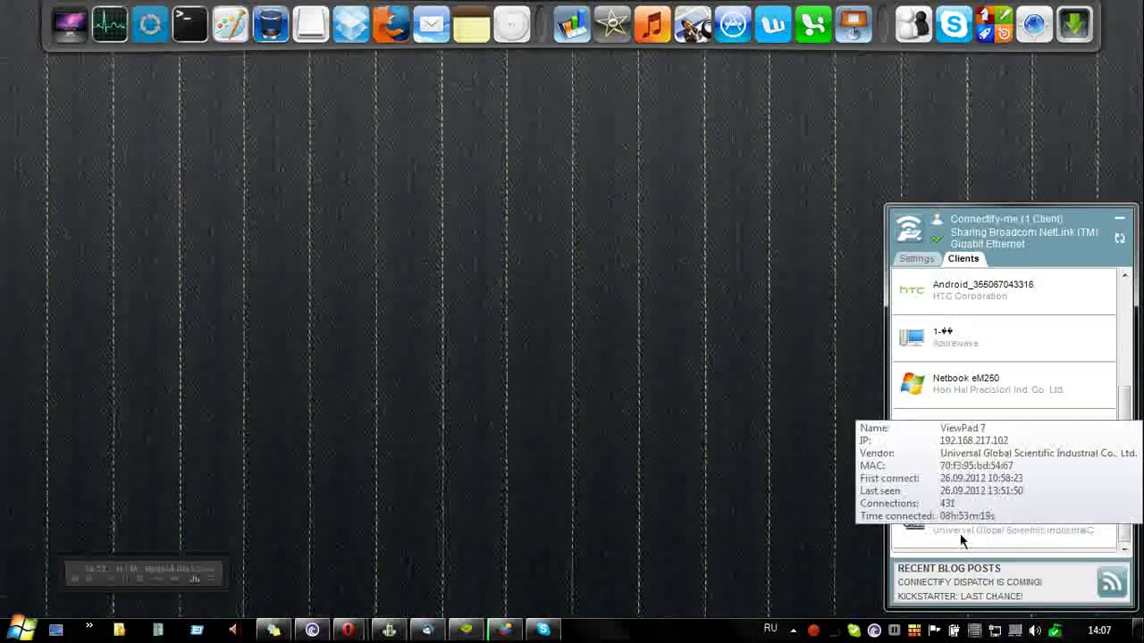
{"action": "scroll", "coordinate": [959, 533], "scroll_direction": "up", "scroll_amount": 5}
{"action": "left_click", "coordinate": [918, 259]}
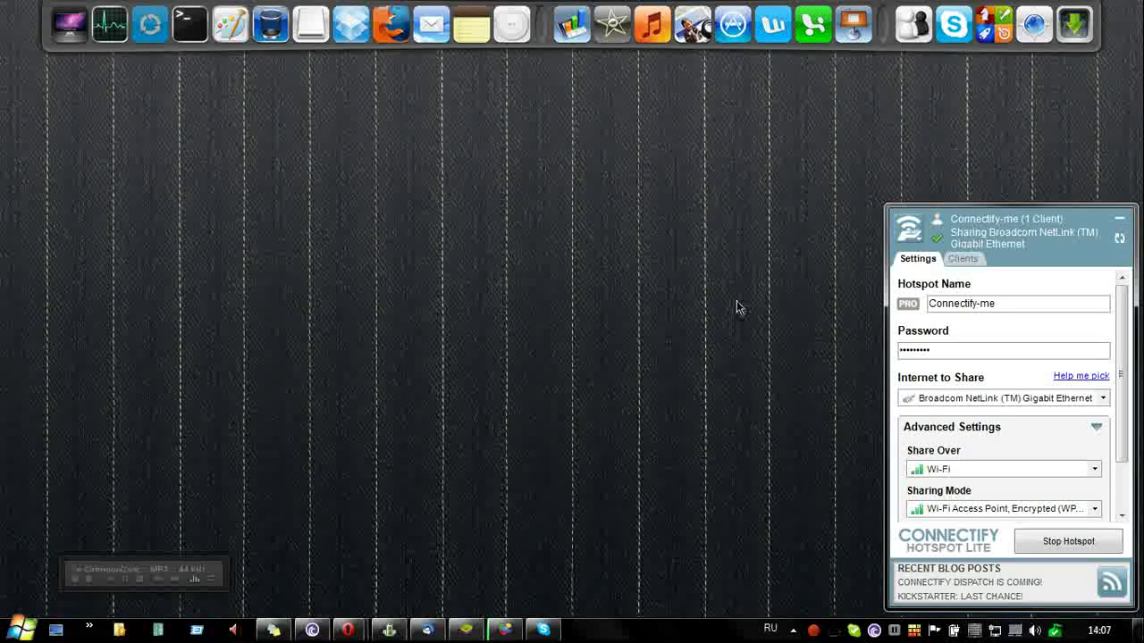
Step: Open the Windows network adapter list (Сетевые подключения) through the Control Panel's Network and Sharing Center
{"action": "key", "text": "super"}
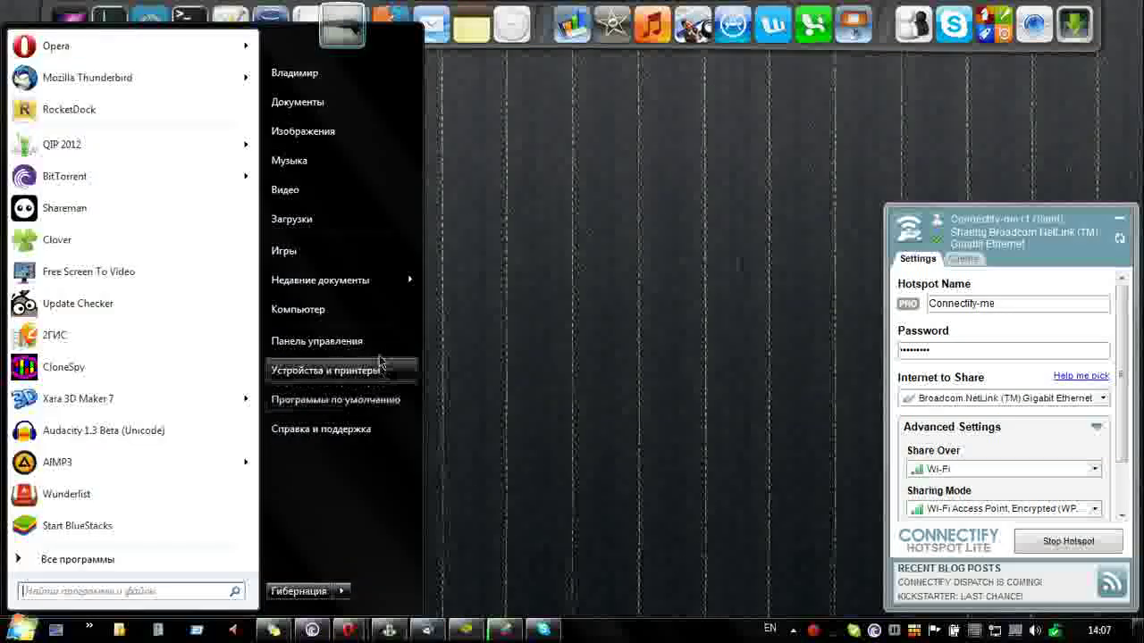
{"action": "left_click", "coordinate": [388, 365]}
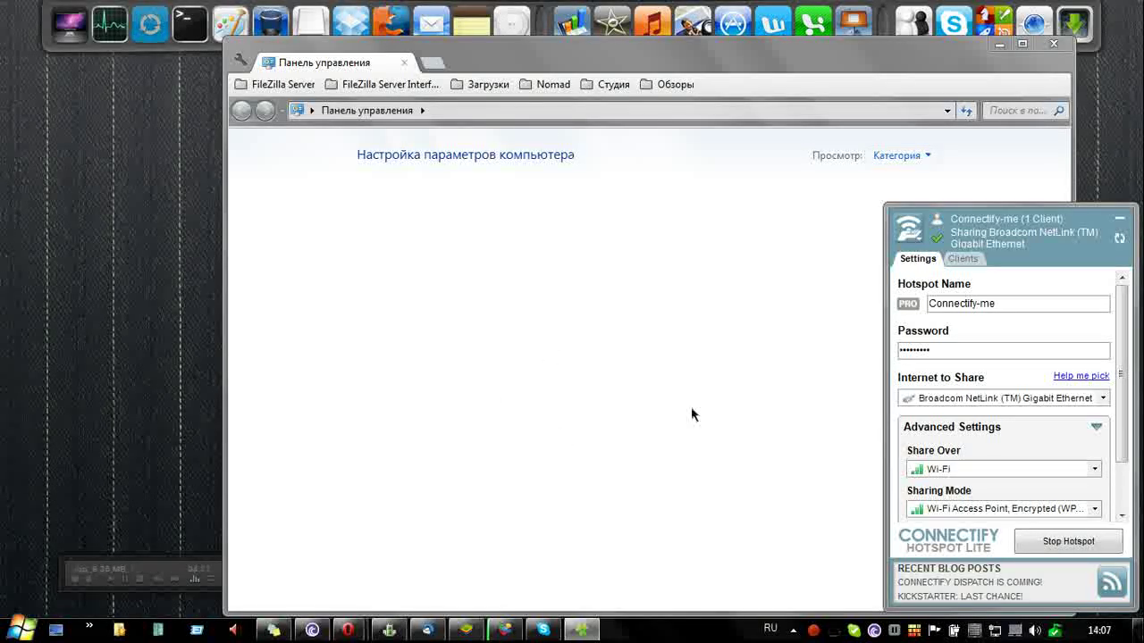
{"action": "left_click", "coordinate": [455, 340]}
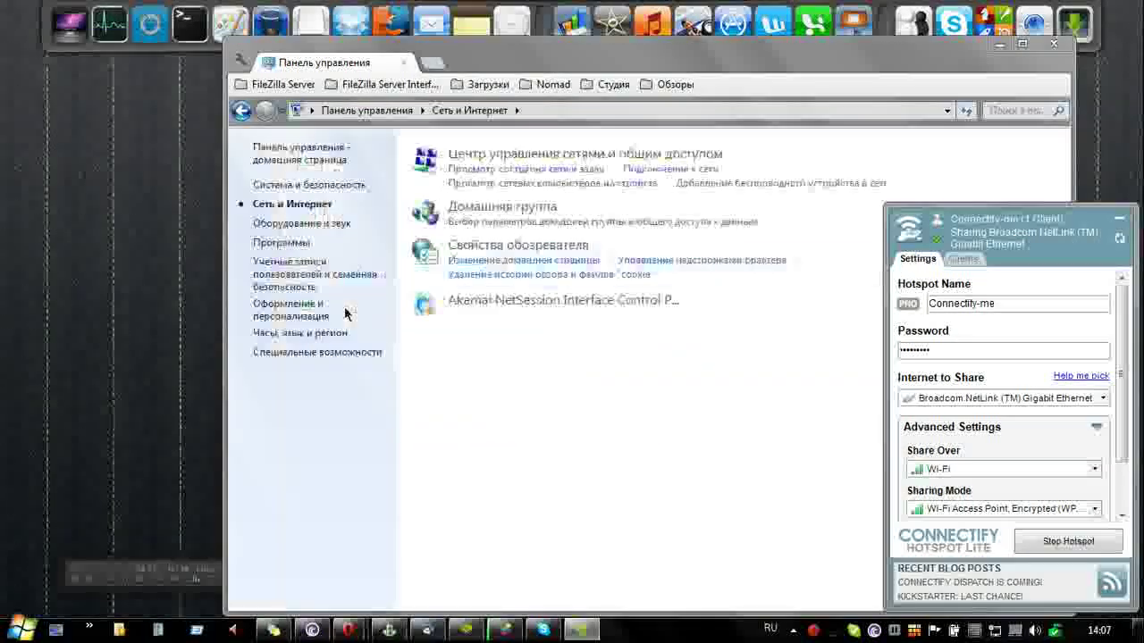
{"action": "left_click", "coordinate": [581, 155]}
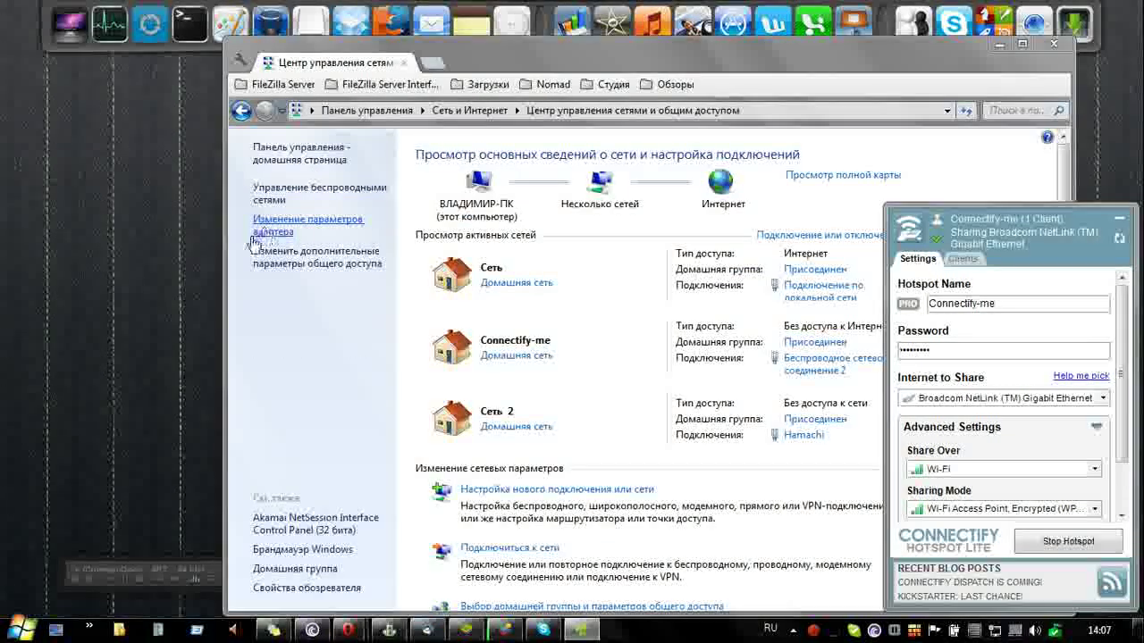
{"action": "left_click", "coordinate": [273, 228]}
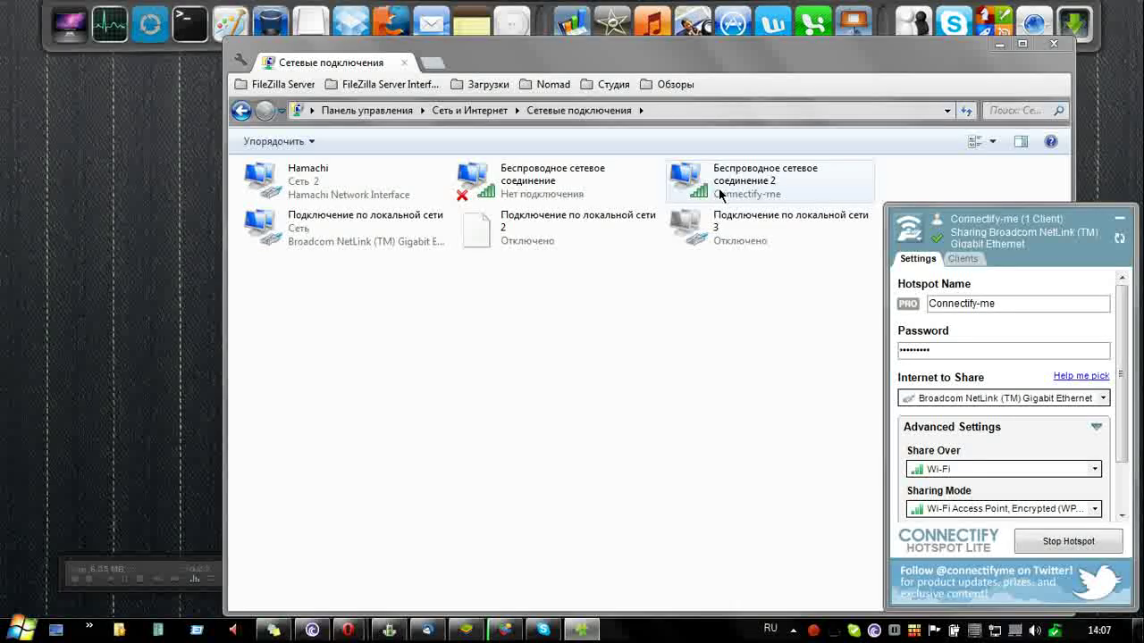
Step: Inspect the first wireless connection and the Broadcom local area connection in the adapter list, leaving neither selected
{"action": "left_click", "coordinate": [536, 190]}
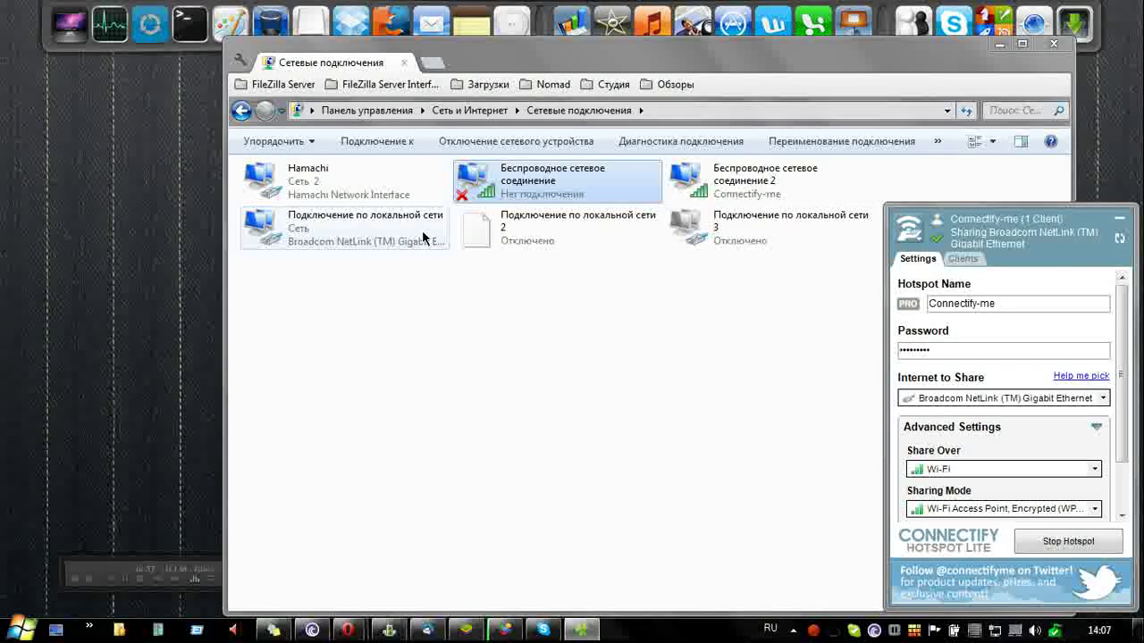
{"action": "left_click", "coordinate": [395, 243]}
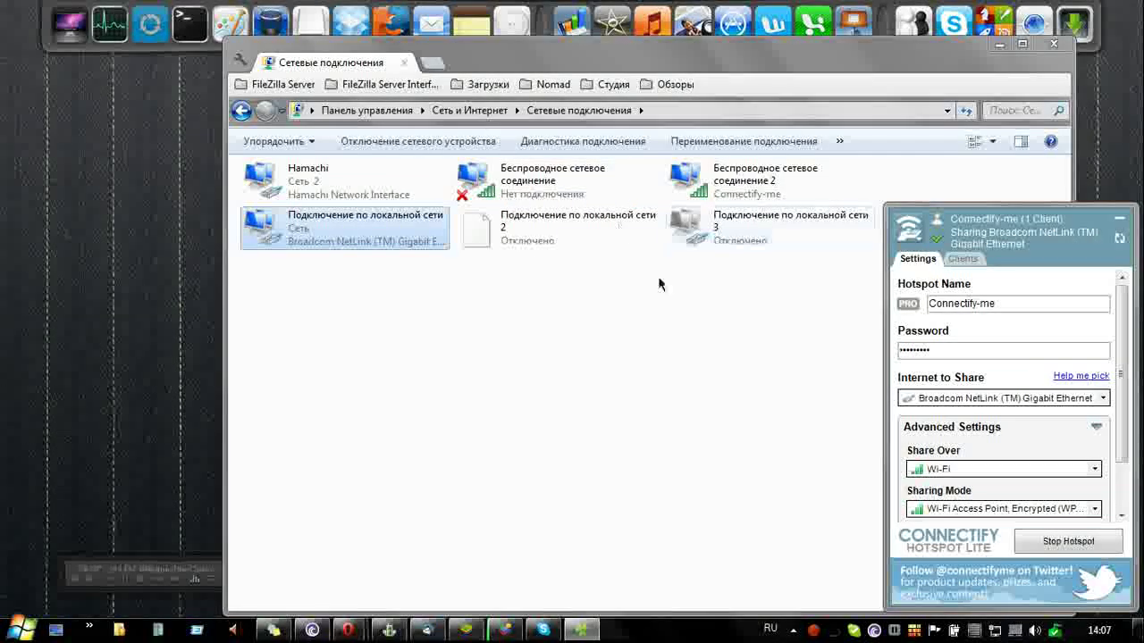
{"action": "left_click", "coordinate": [376, 309]}
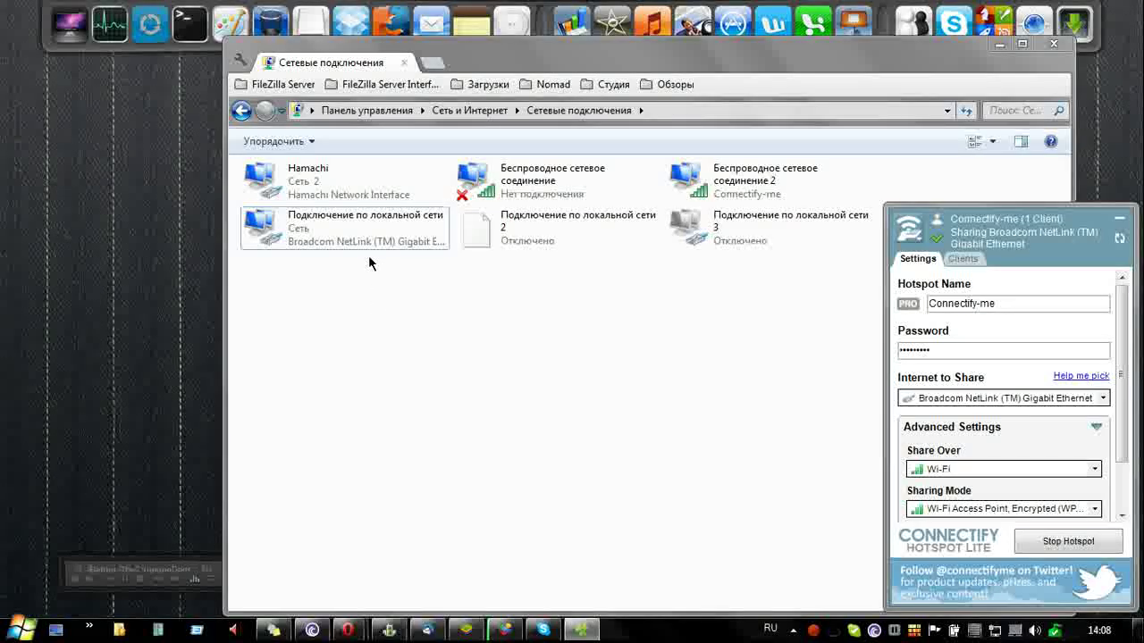
Step: Select the Broadcom local area connection and review Connectify's Internet to Share options, keeping Broadcom NetLink (TM) Gigabit Ethernet
{"action": "left_click", "coordinate": [343, 243]}
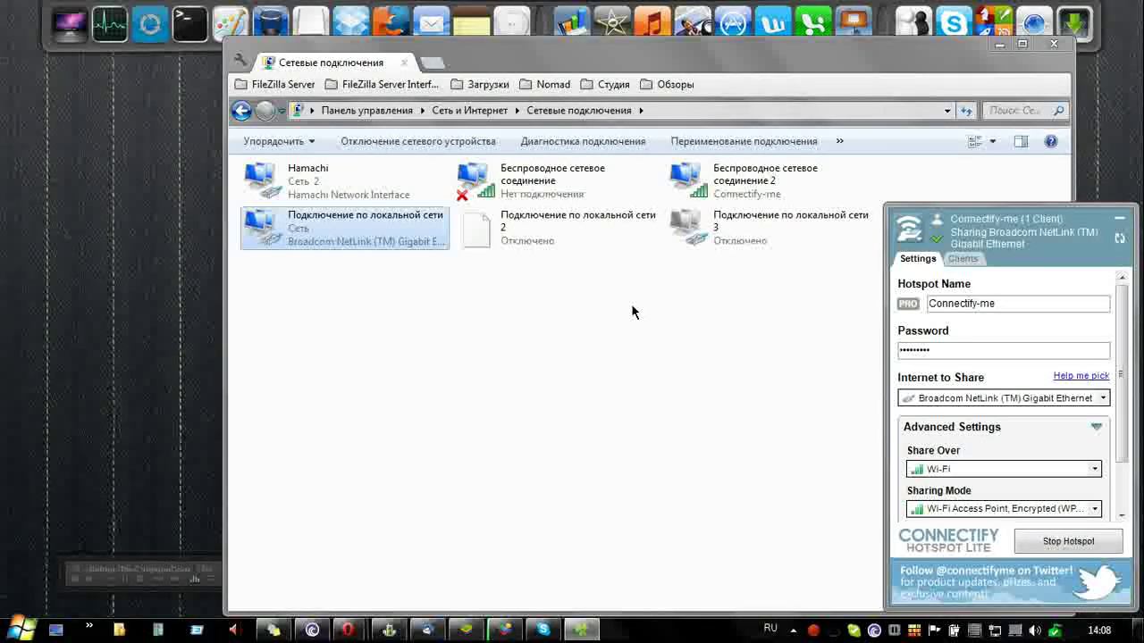
{"action": "left_click", "coordinate": [1026, 300]}
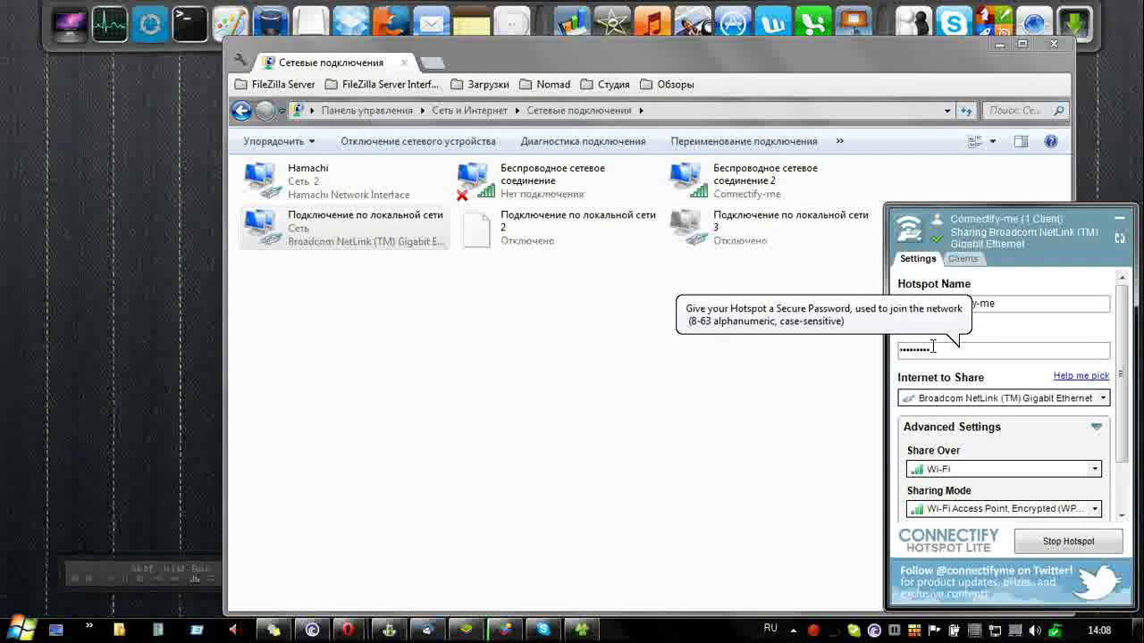
{"action": "left_click", "coordinate": [1102, 399]}
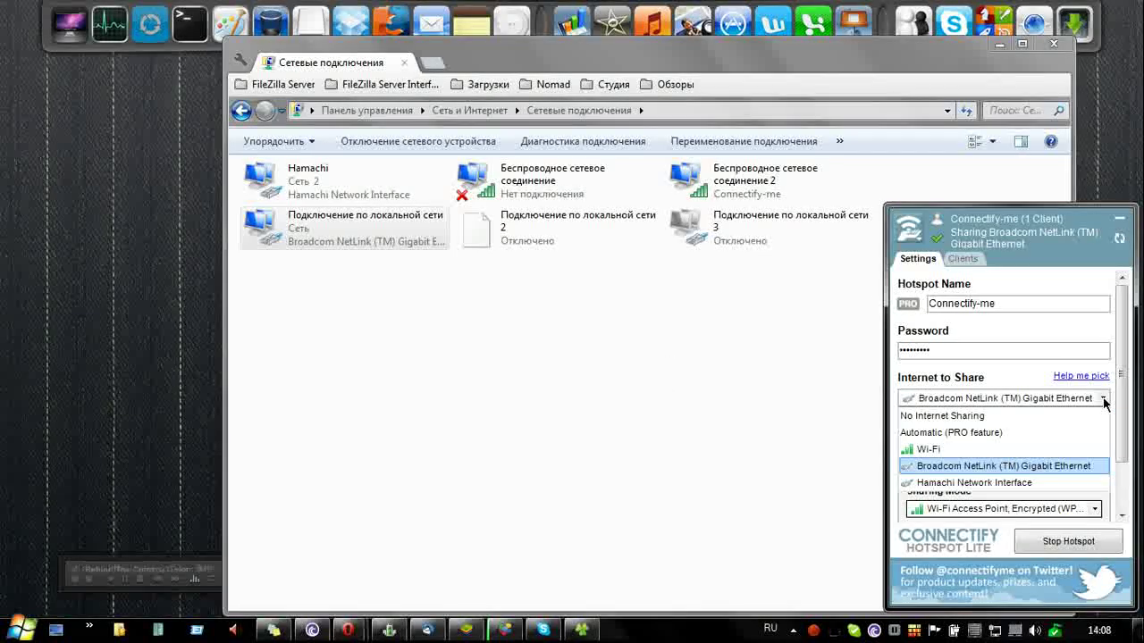
{"action": "left_click", "coordinate": [1102, 399]}
{"action": "left_click", "coordinate": [1102, 398]}
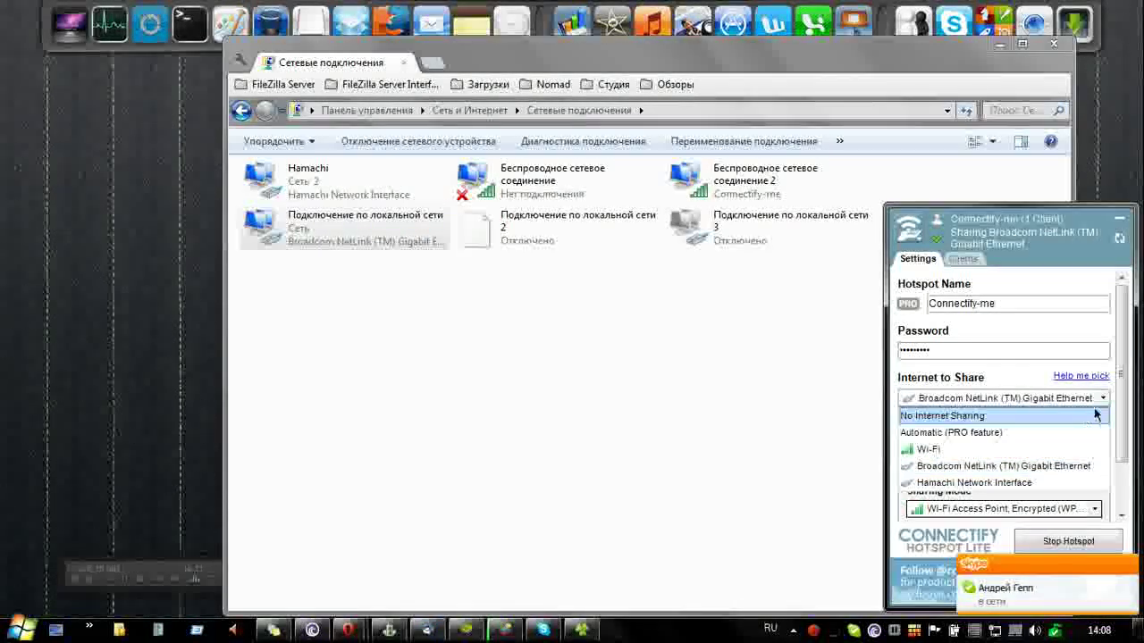
{"action": "left_click", "coordinate": [1005, 400]}
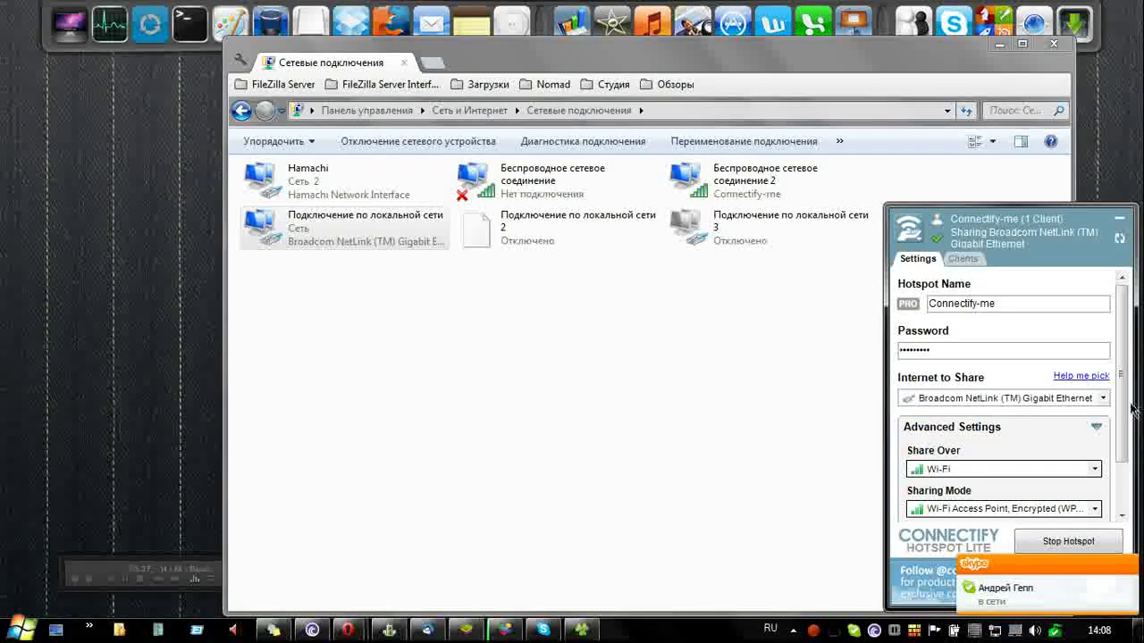
Step: Review the Share Over and Sharing Mode options in the advanced settings, keeping Wi-Fi and Wi-Fi Access Point, Encrypted (WPA2)
{"action": "left_click", "coordinate": [1126, 473]}
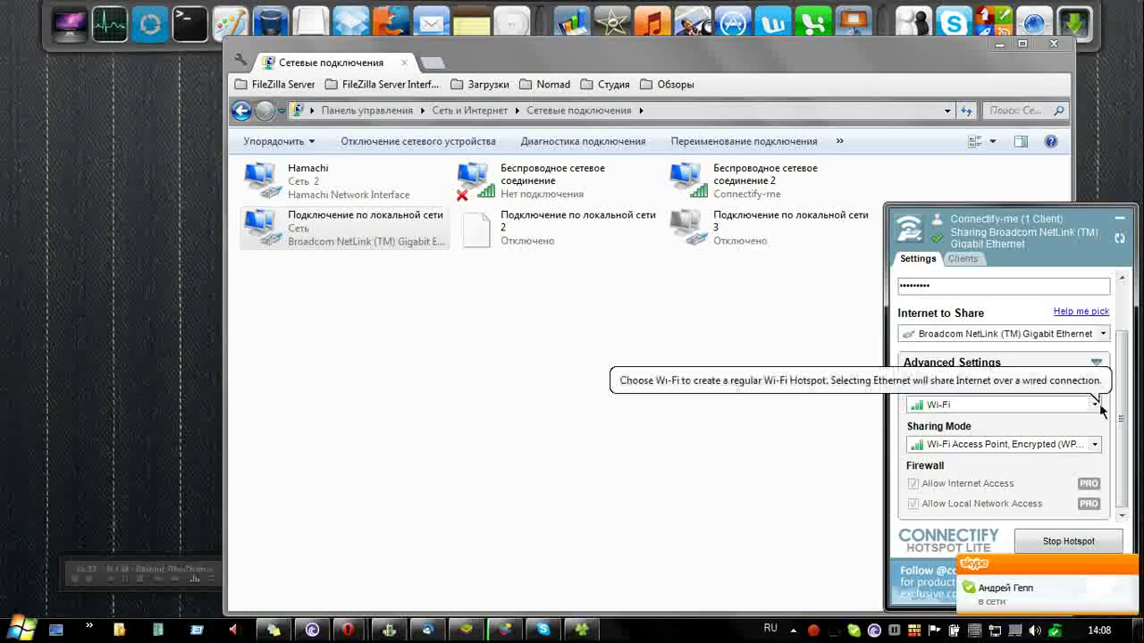
{"action": "left_click", "coordinate": [1063, 407]}
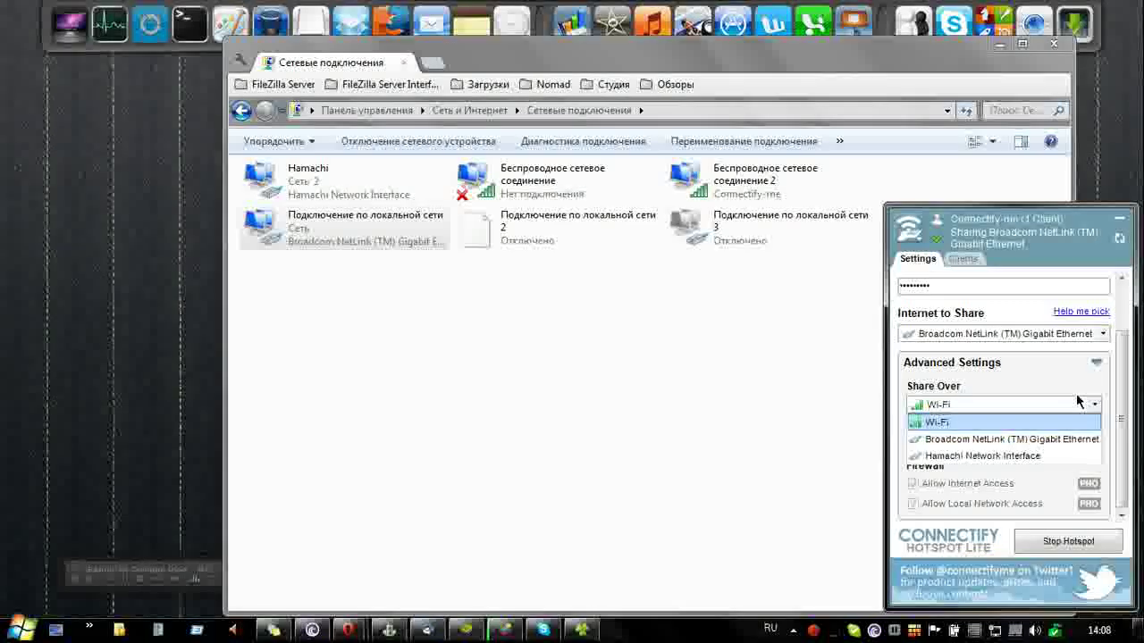
{"action": "left_click", "coordinate": [1094, 404]}
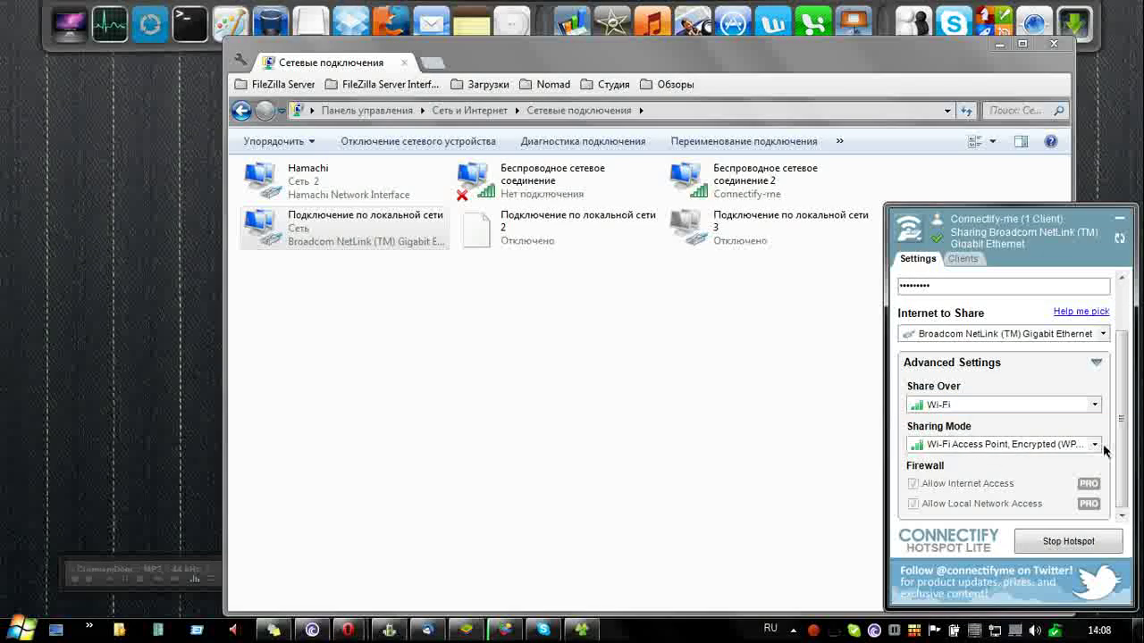
{"action": "left_click", "coordinate": [1095, 446]}
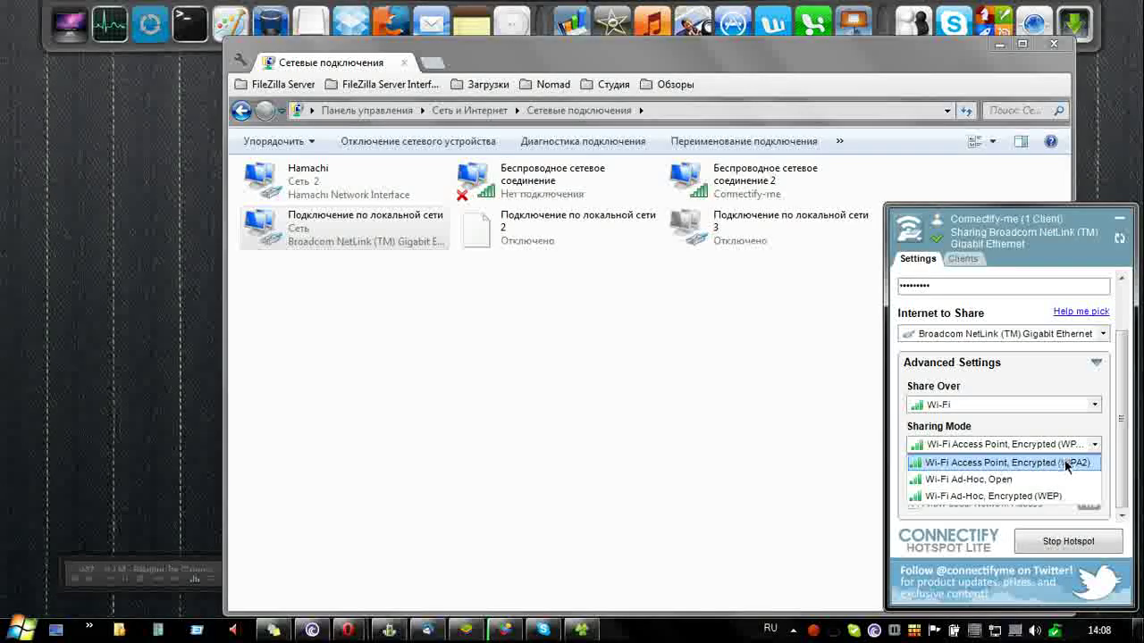
{"action": "left_click", "coordinate": [1095, 447]}
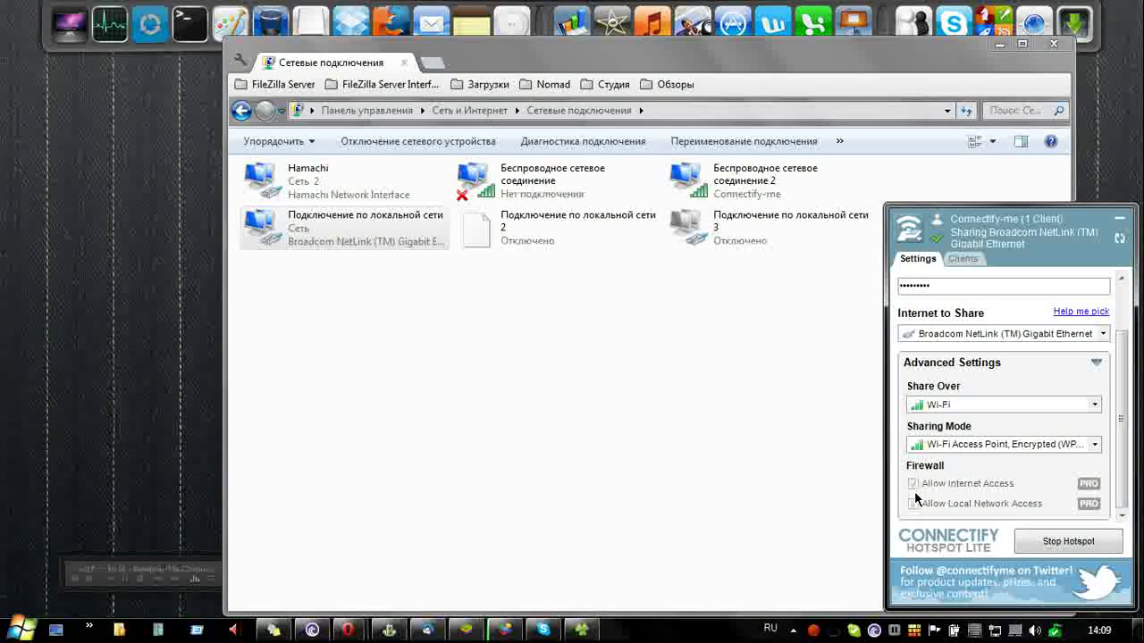
Step: Display the hotspot's client list, close the network connections window and minimize Connectify
{"action": "left_click", "coordinate": [950, 259]}
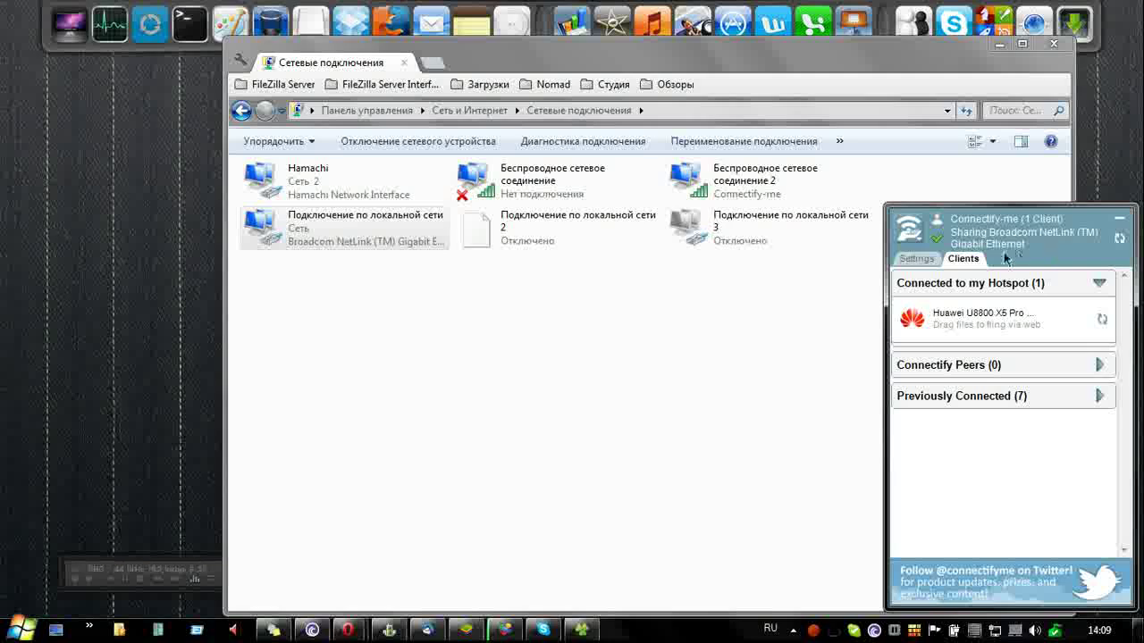
{"action": "left_click", "coordinate": [1053, 44]}
{"action": "mouse_move", "coordinate": [982, 317]}
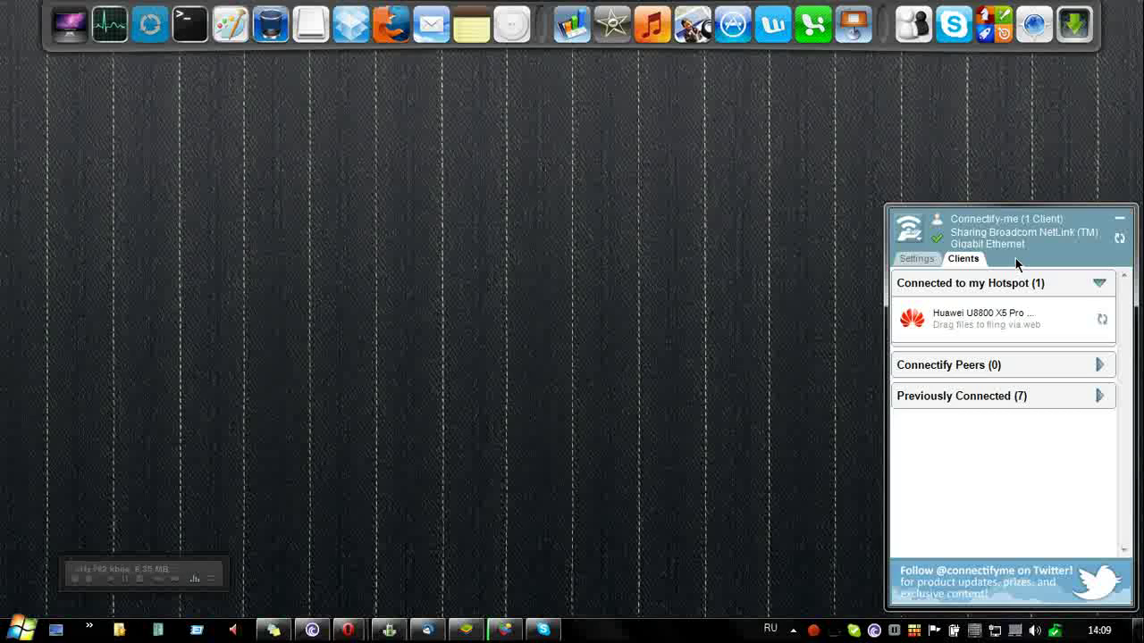
{"action": "left_click", "coordinate": [1120, 218]}
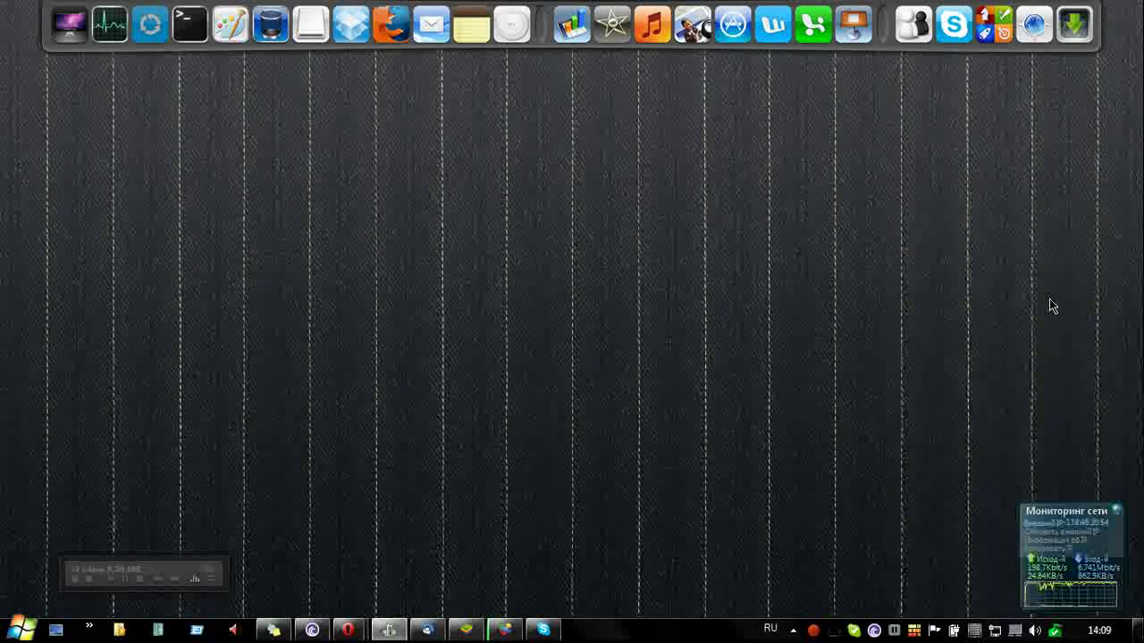
Step: Look up Connectify Hotspot in the Launchy launcher by searching for "Conne", and dismiss the launcher without starting anything
{"action": "left_click", "coordinate": [793, 629]}
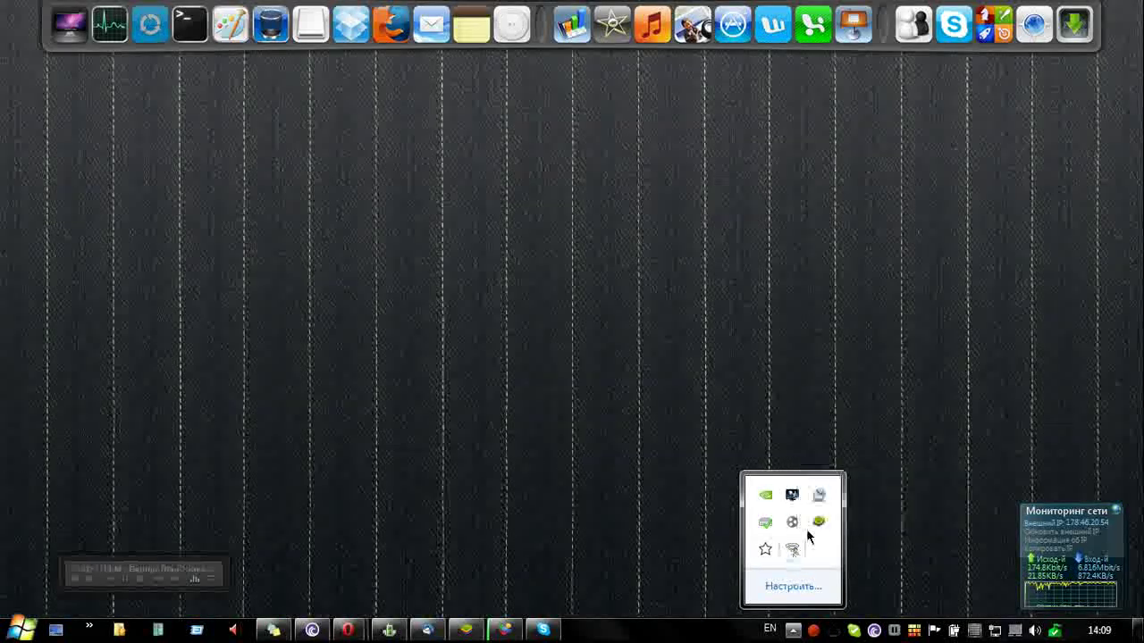
{"action": "left_click", "coordinate": [676, 498]}
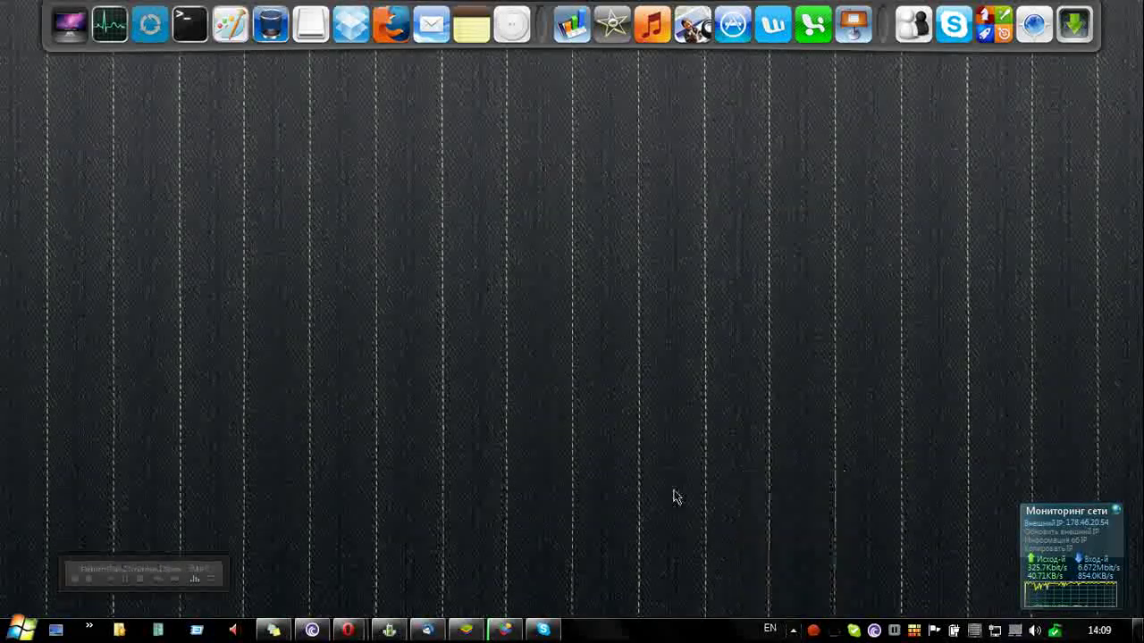
{"action": "key", "text": "alt+space"}
{"action": "type", "text": "Co"}
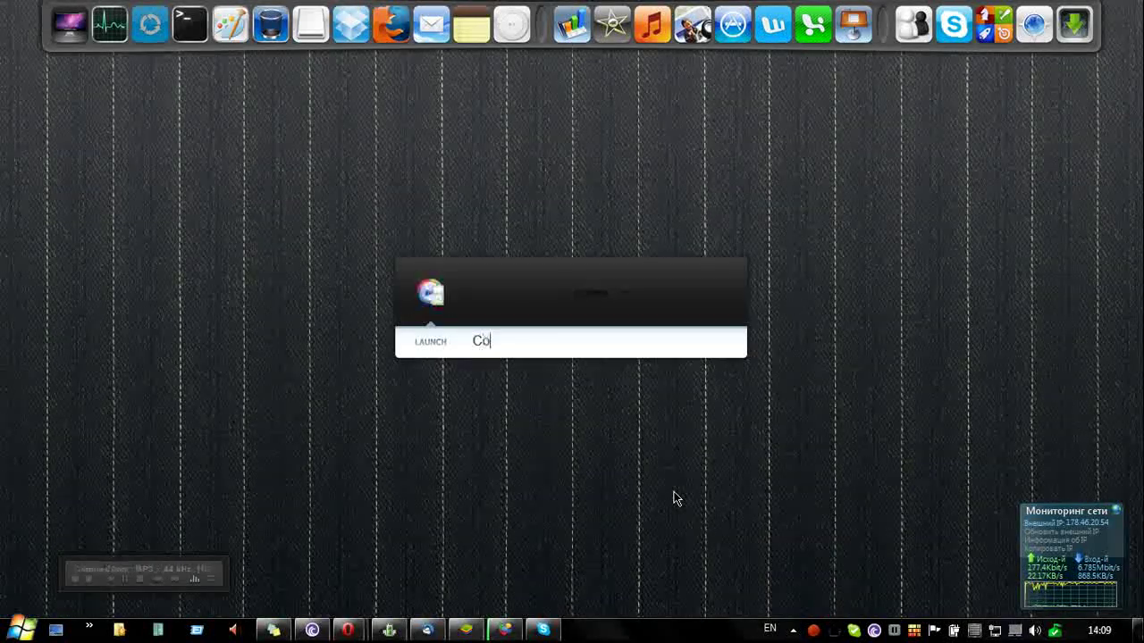
{"action": "type", "text": "nne"}
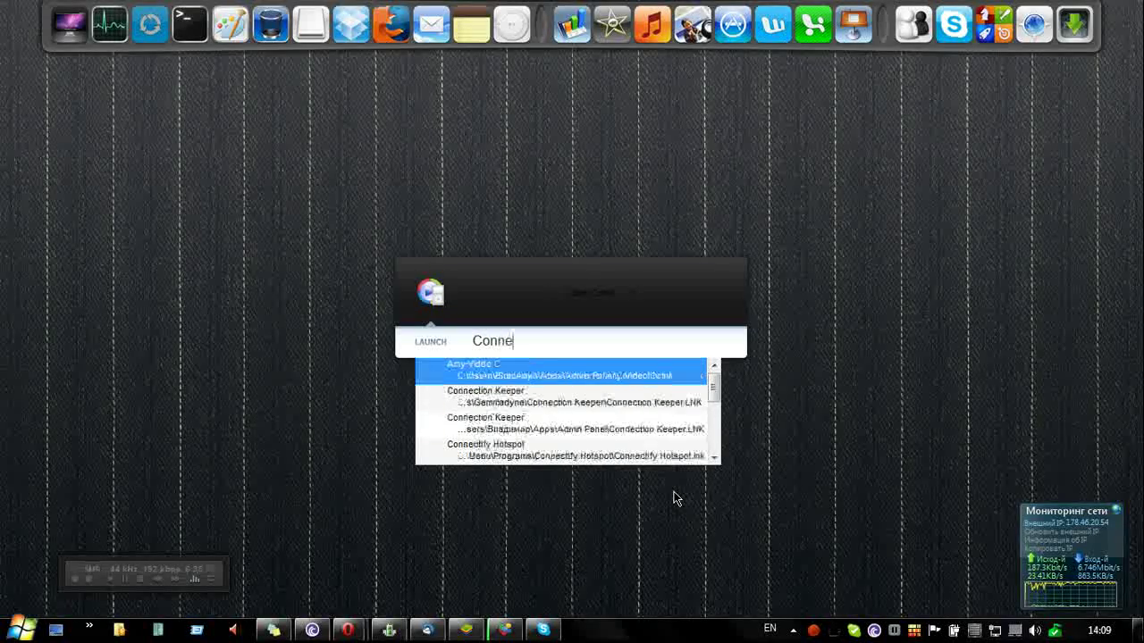
{"action": "left_click", "coordinate": [681, 301]}
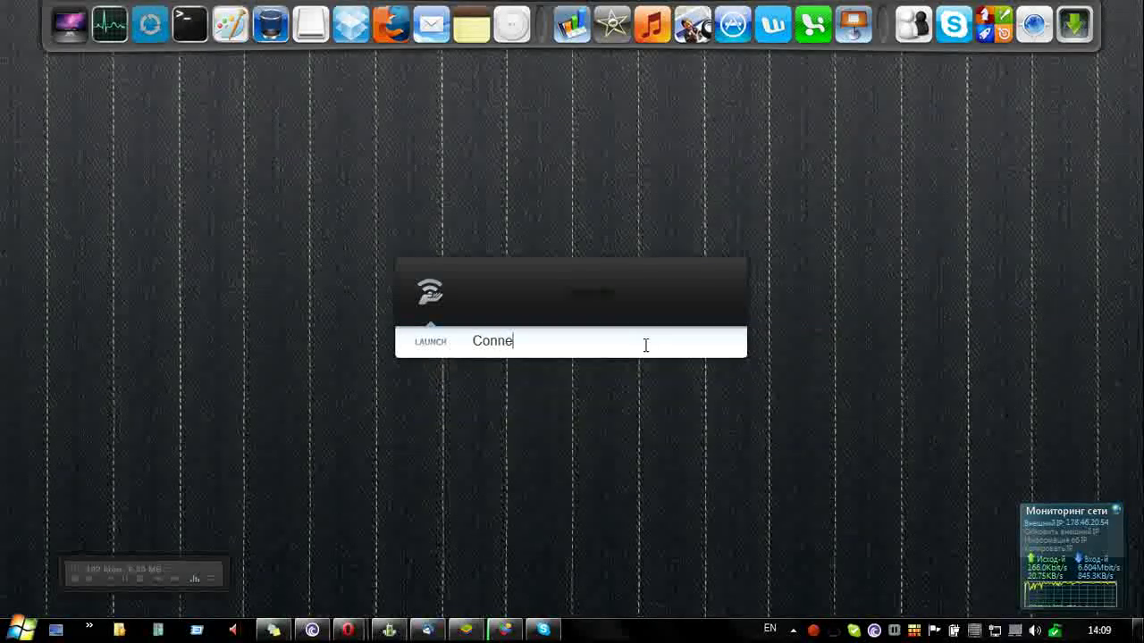
{"action": "key", "text": "Escape"}
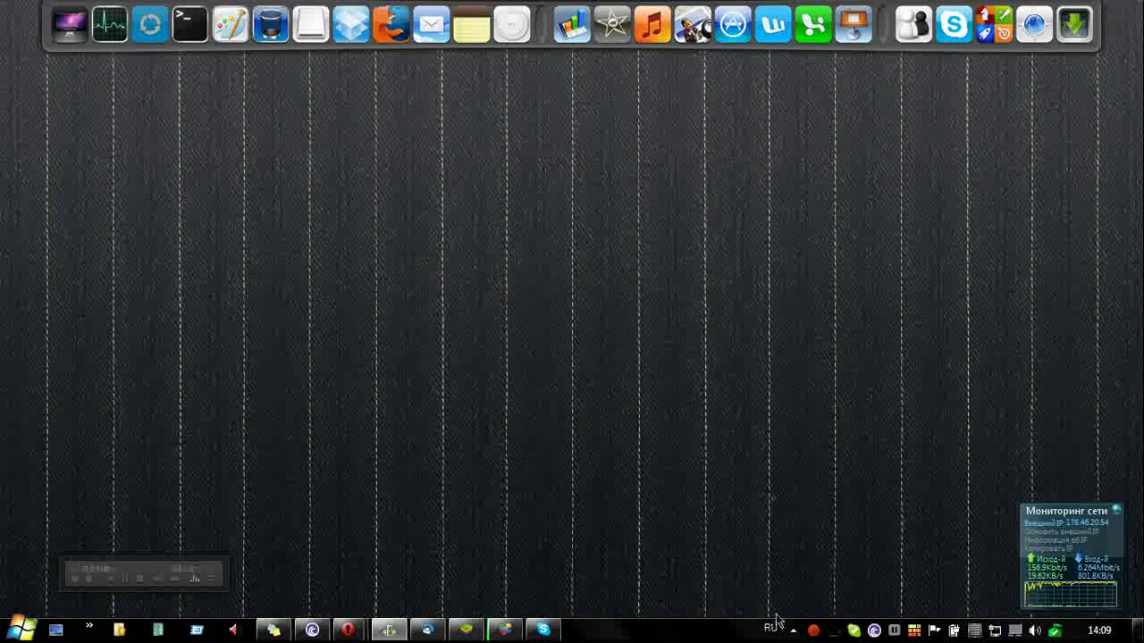
Step: Check Connectify's status in the notification area and find its process in Task Manager, sorted by image name
{"action": "left_click", "coordinate": [793, 630]}
{"action": "mouse_move", "coordinate": [792, 554]}
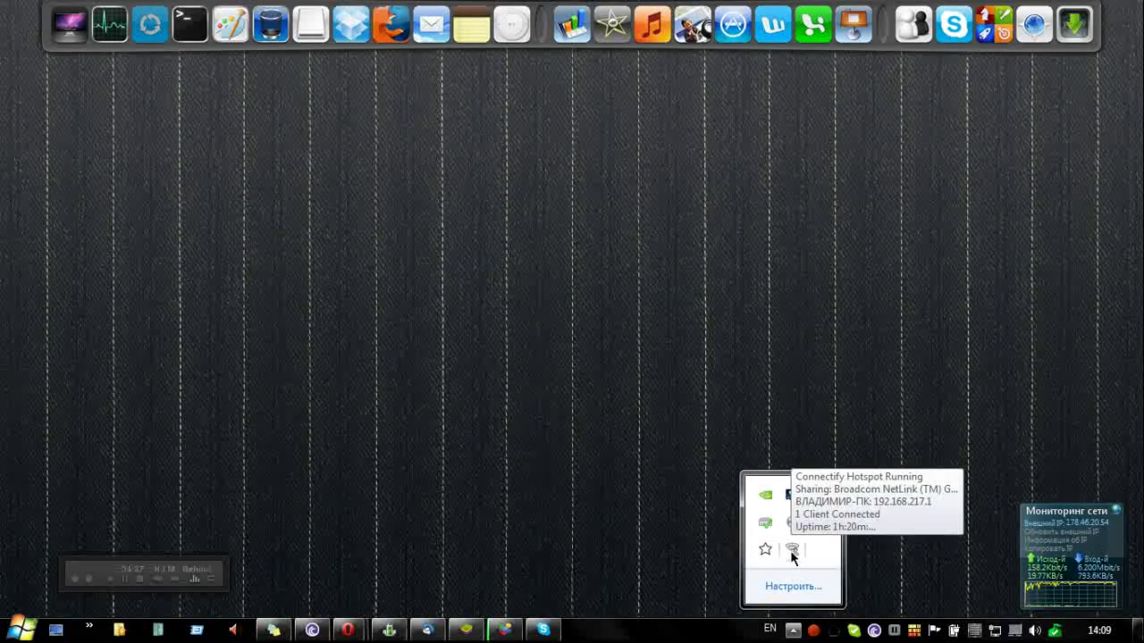
{"action": "right_click", "coordinate": [652, 630]}
{"action": "left_click", "coordinate": [746, 578]}
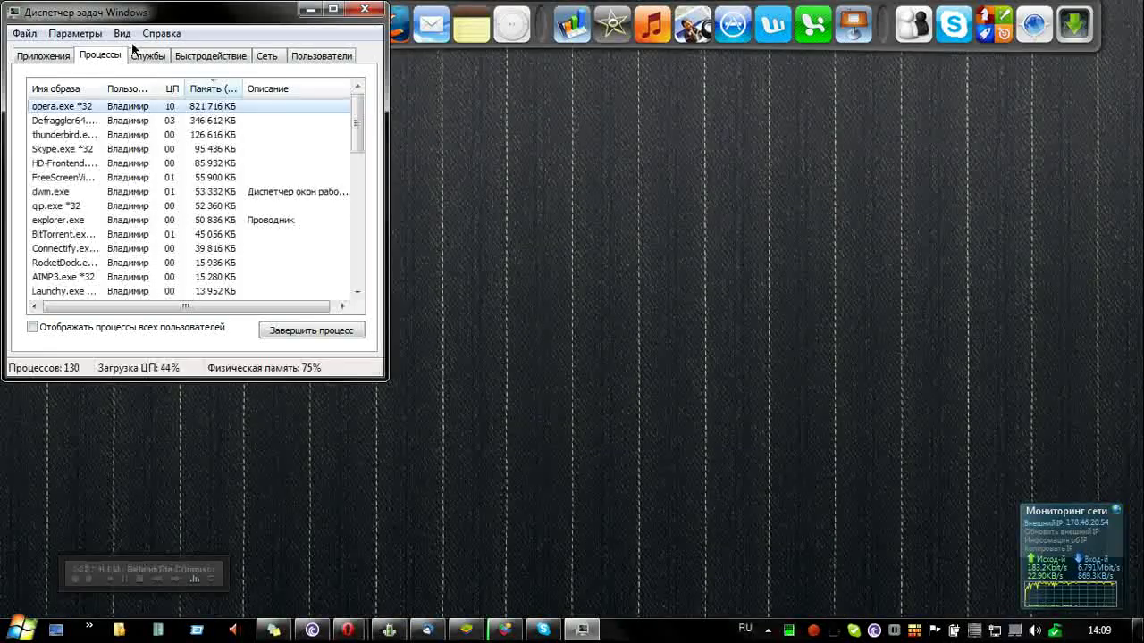
{"action": "left_click", "coordinate": [77, 89]}
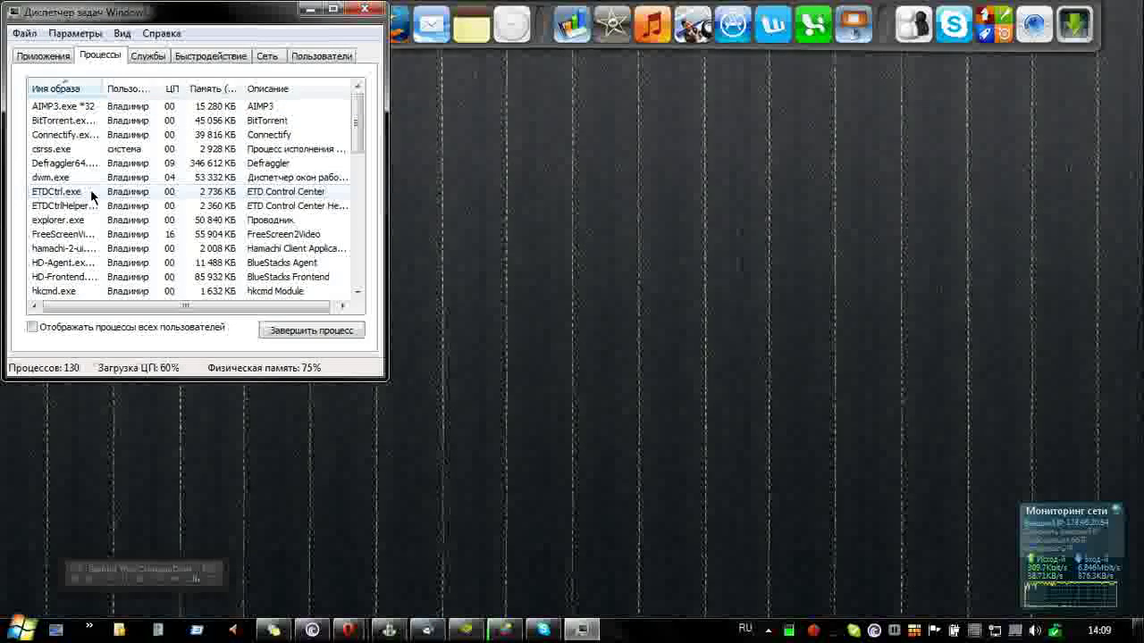
{"action": "left_click", "coordinate": [90, 135]}
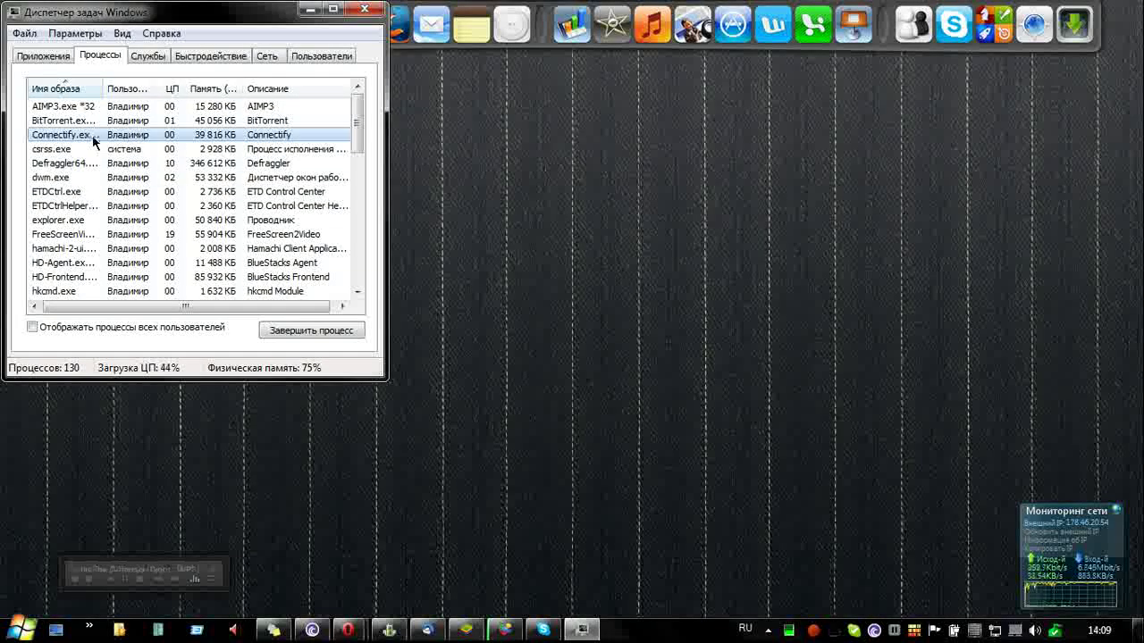
{"action": "left_click", "coordinate": [365, 10]}
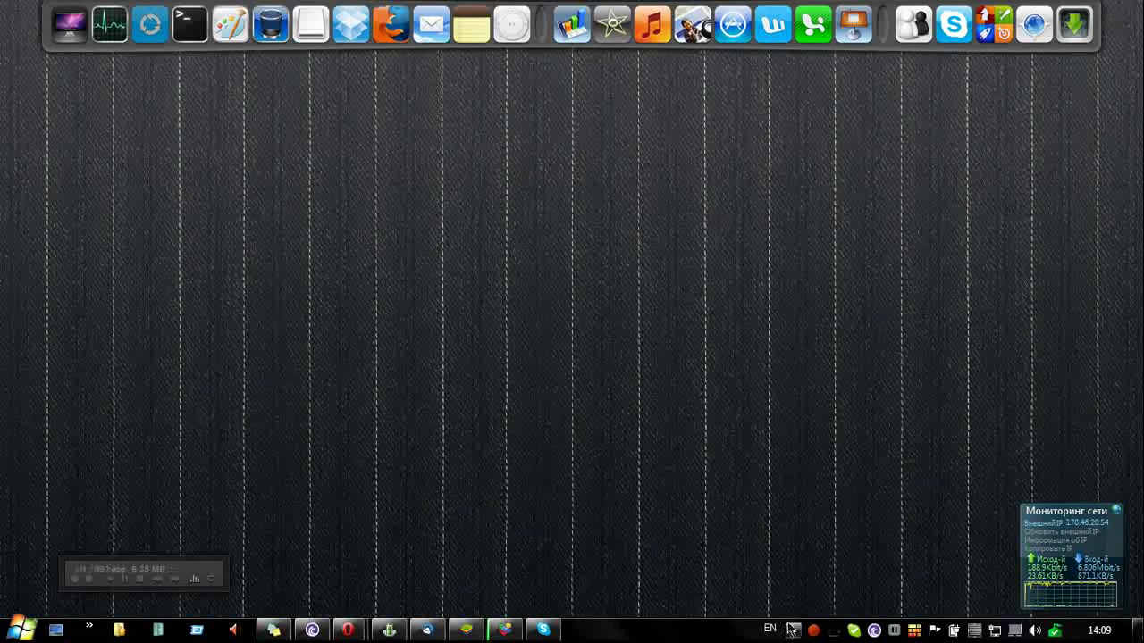
Step: Open the FileZilla Server interface from the dock's application collection, view its log, and close it
{"action": "key", "text": "alt+shift"}
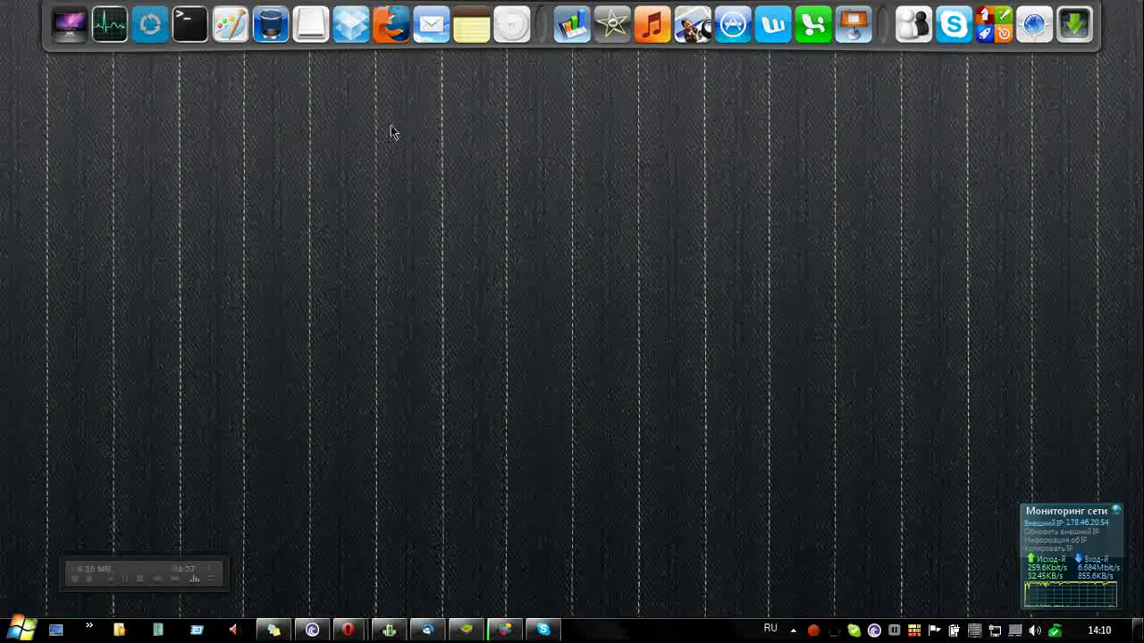
{"action": "left_click", "coordinate": [159, 20]}
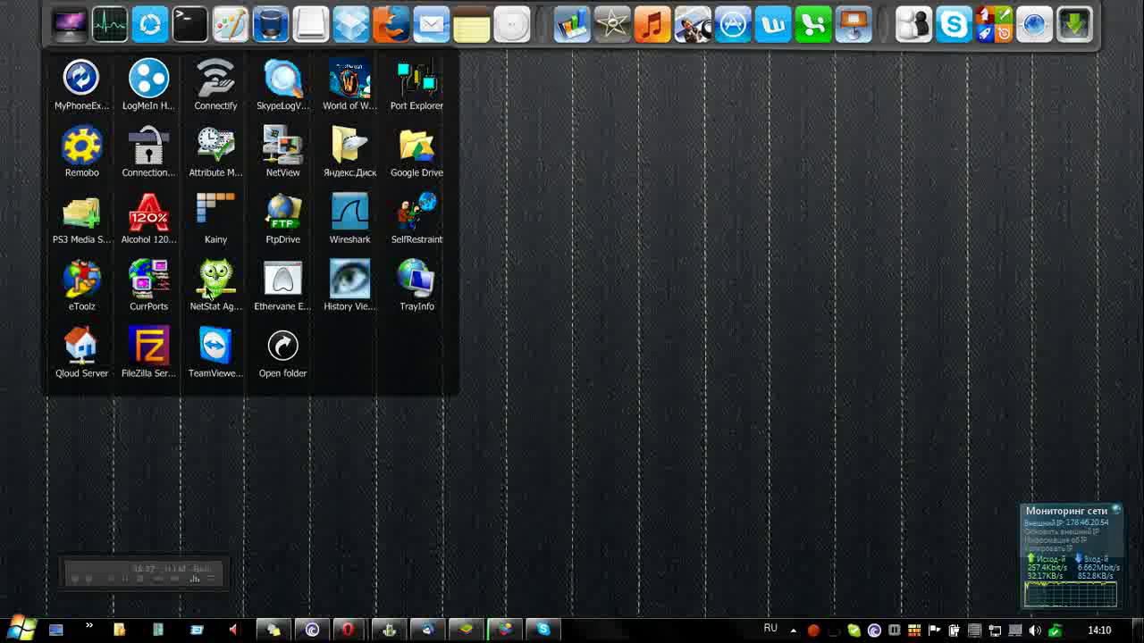
{"action": "left_click", "coordinate": [159, 348]}
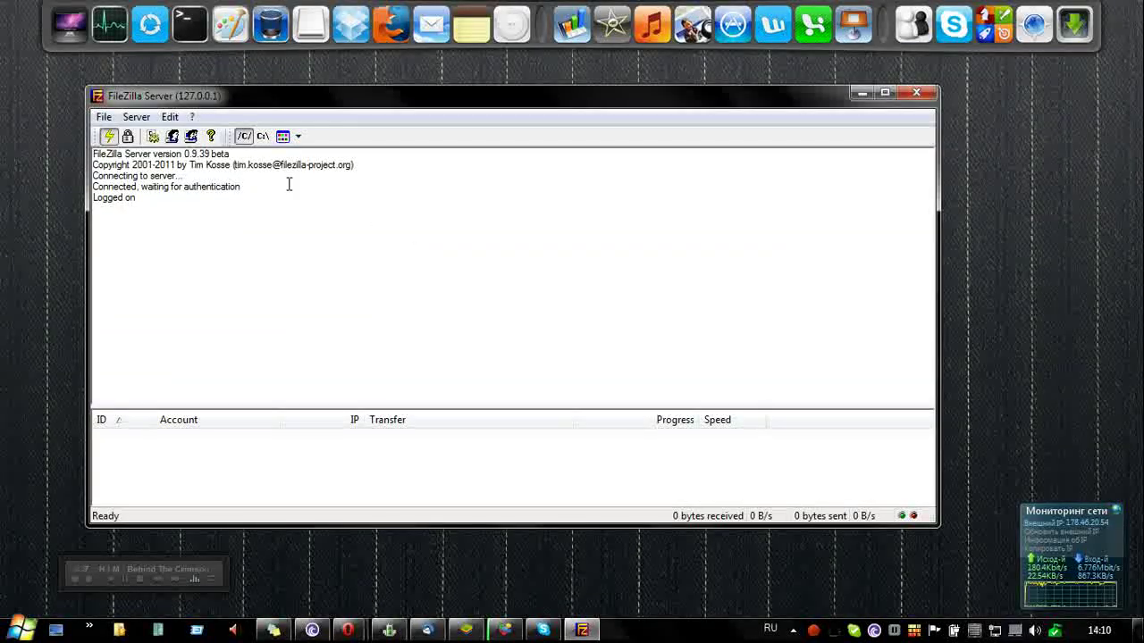
{"action": "left_click", "coordinate": [915, 92]}
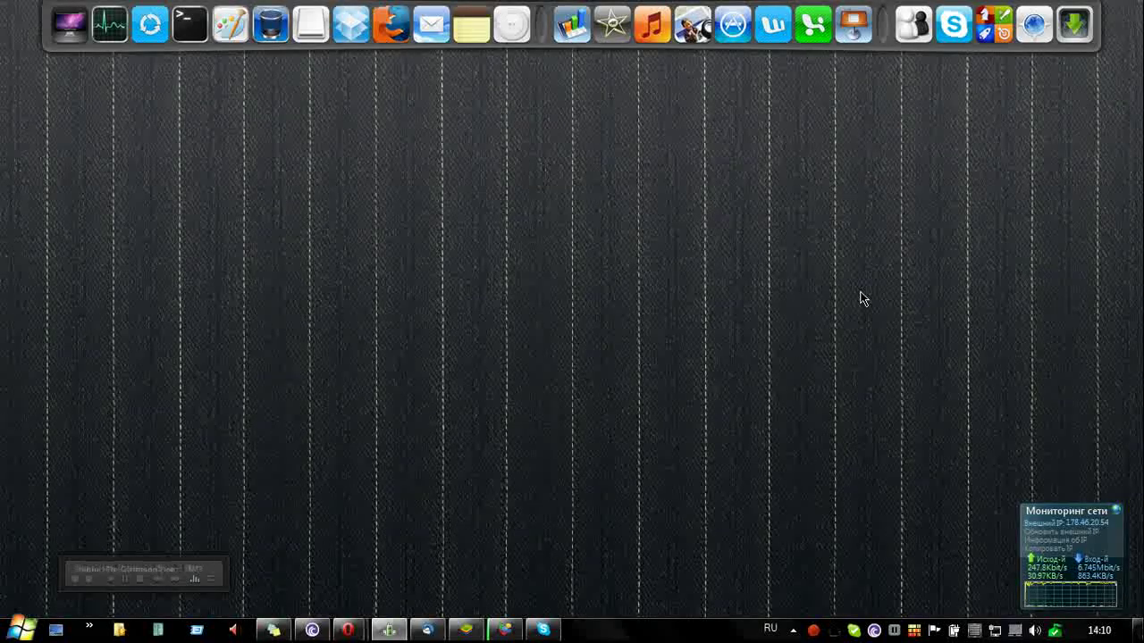
Step: Open the World of WarCraft Server folder from the dock's application collection, and minimize its window
{"action": "left_click", "coordinate": [150, 25]}
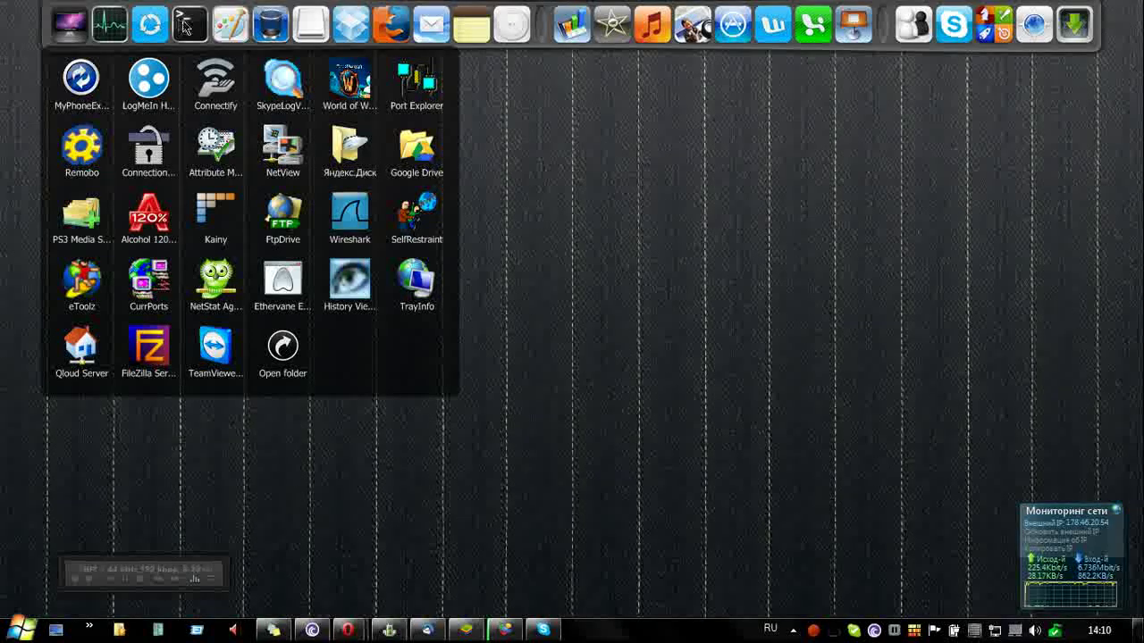
{"action": "left_click", "coordinate": [352, 93]}
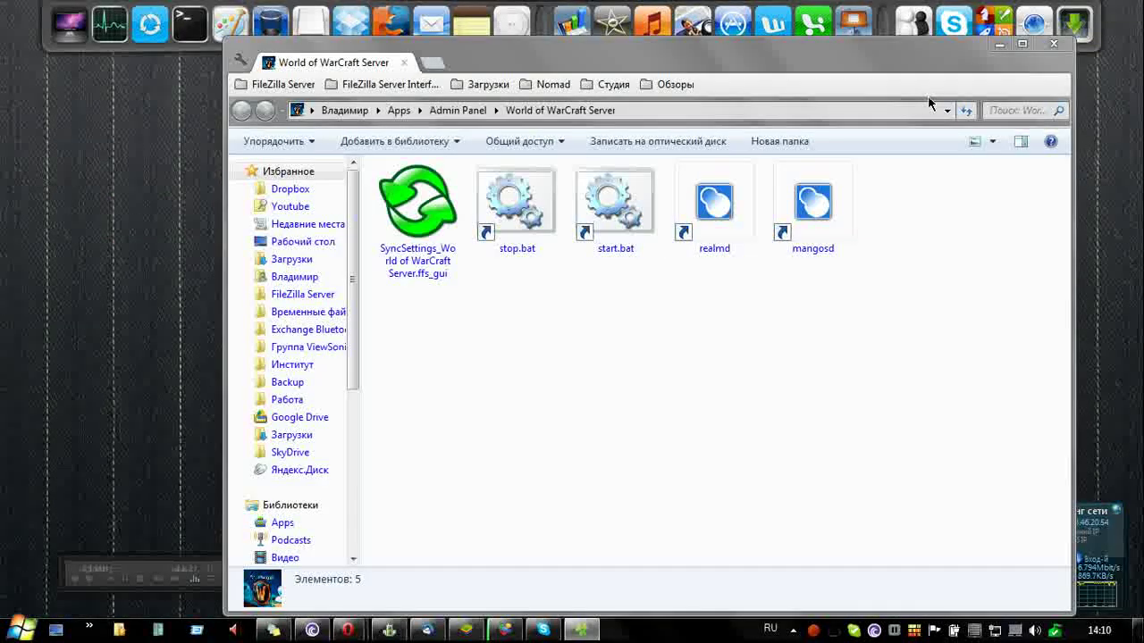
{"action": "left_click", "coordinate": [999, 44]}
Step: Find and launch Console through the Launchy launcher
{"action": "key", "text": "alt+space"}
{"action": "type", "text": "C"}
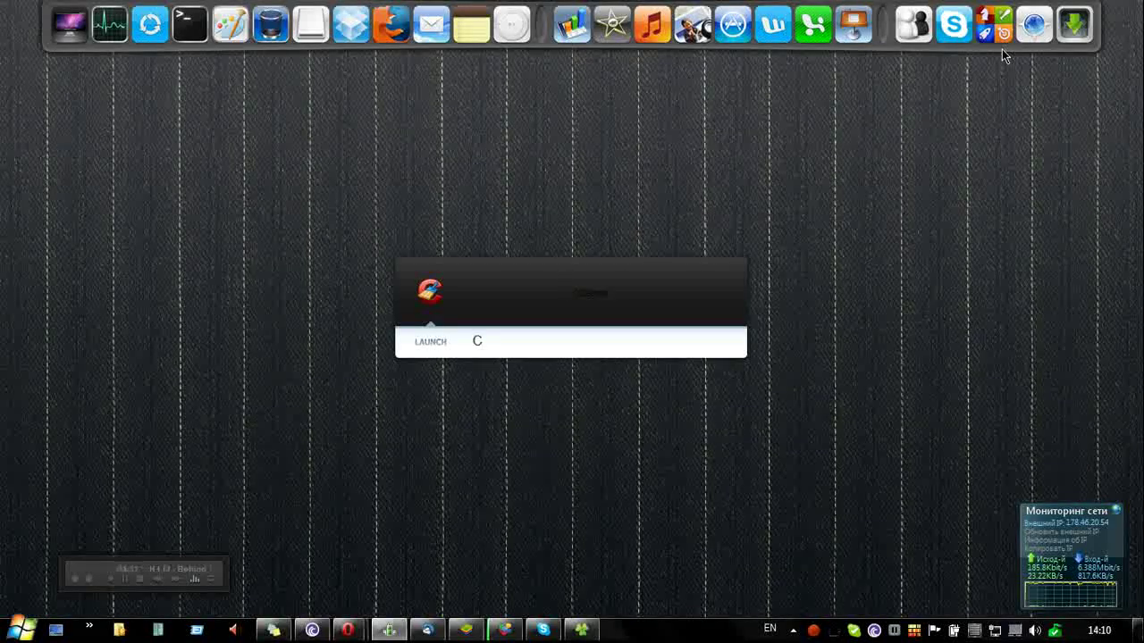
{"action": "type", "text": "onsole"}
{"action": "key", "text": "Return"}
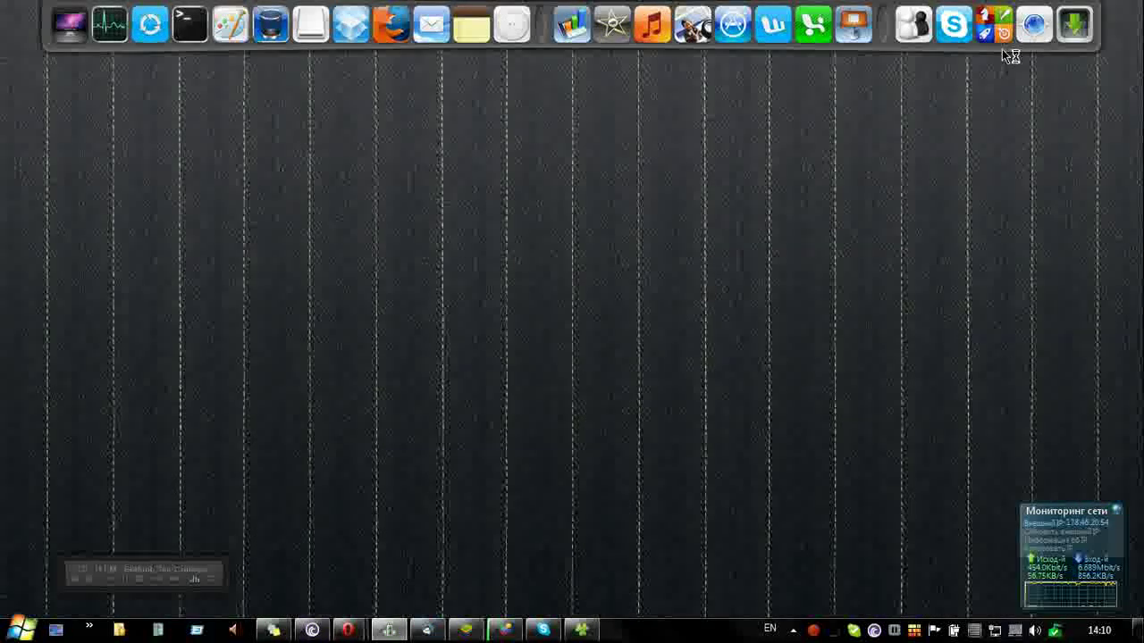
Step: Bring up Connectify from the notification area, inspect the connected Huawei client's details, and minimize the window again
{"action": "left_click", "coordinate": [792, 630]}
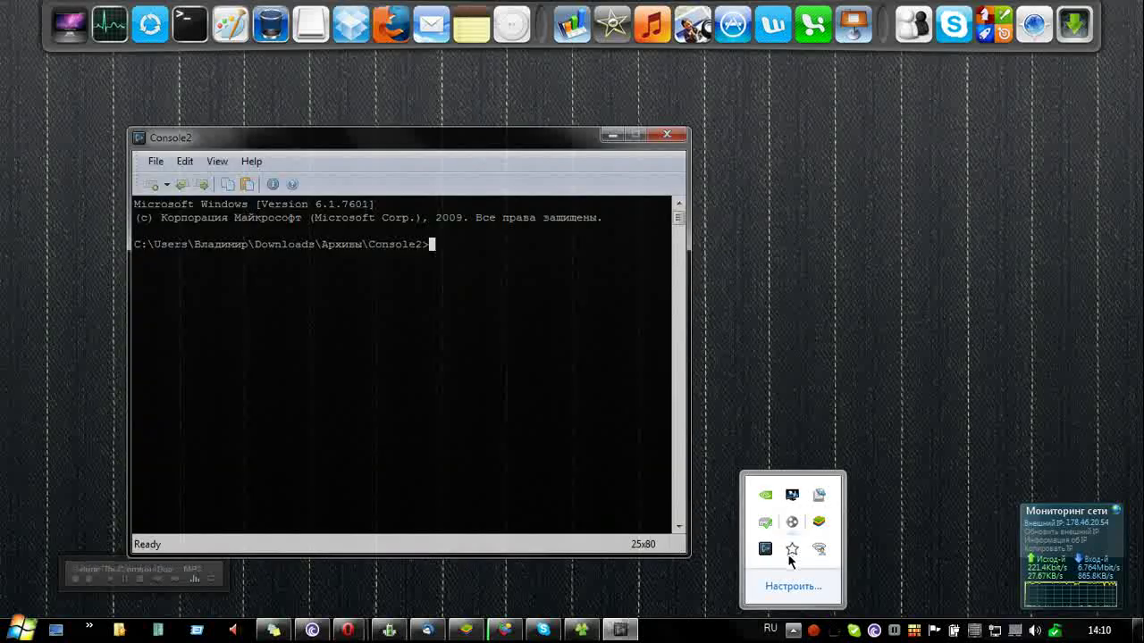
{"action": "left_click", "coordinate": [819, 549]}
{"action": "mouse_move", "coordinate": [983, 319]}
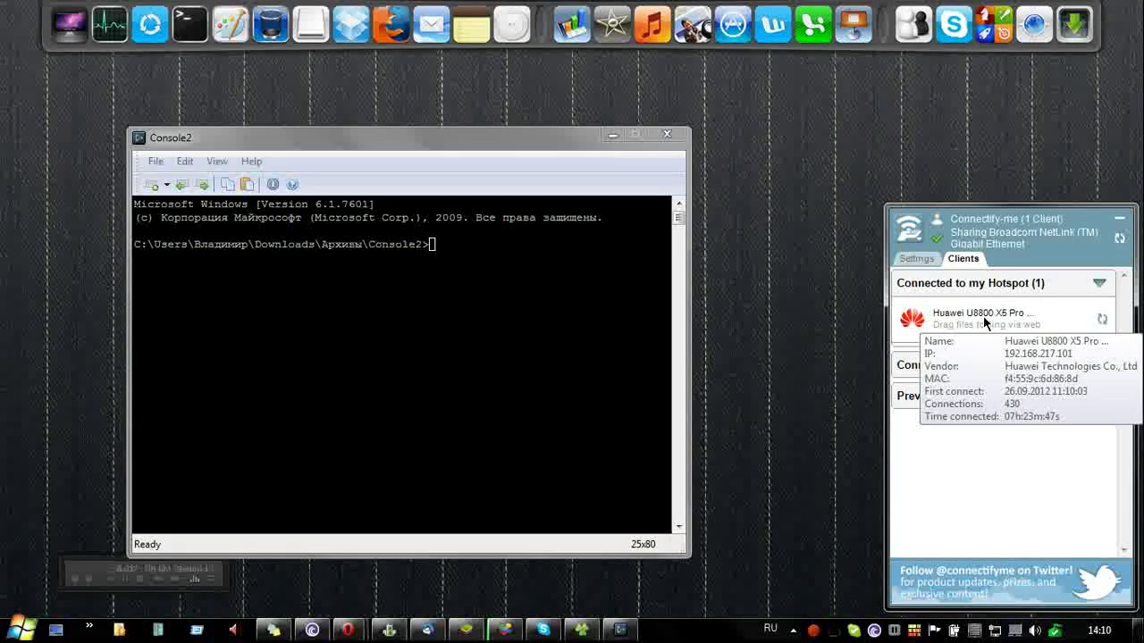
{"action": "left_click", "coordinate": [1120, 218]}
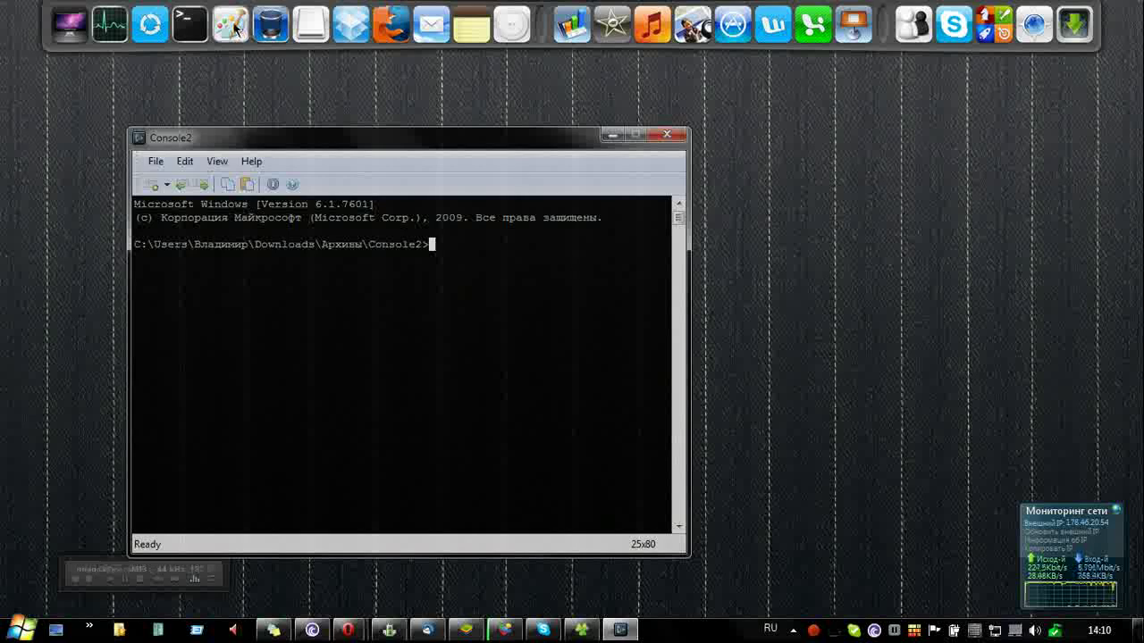
Step: Close the Console2 window to return to the empty desktop
{"action": "left_click", "coordinate": [191, 27]}
{"action": "left_click", "coordinate": [164, 27]}
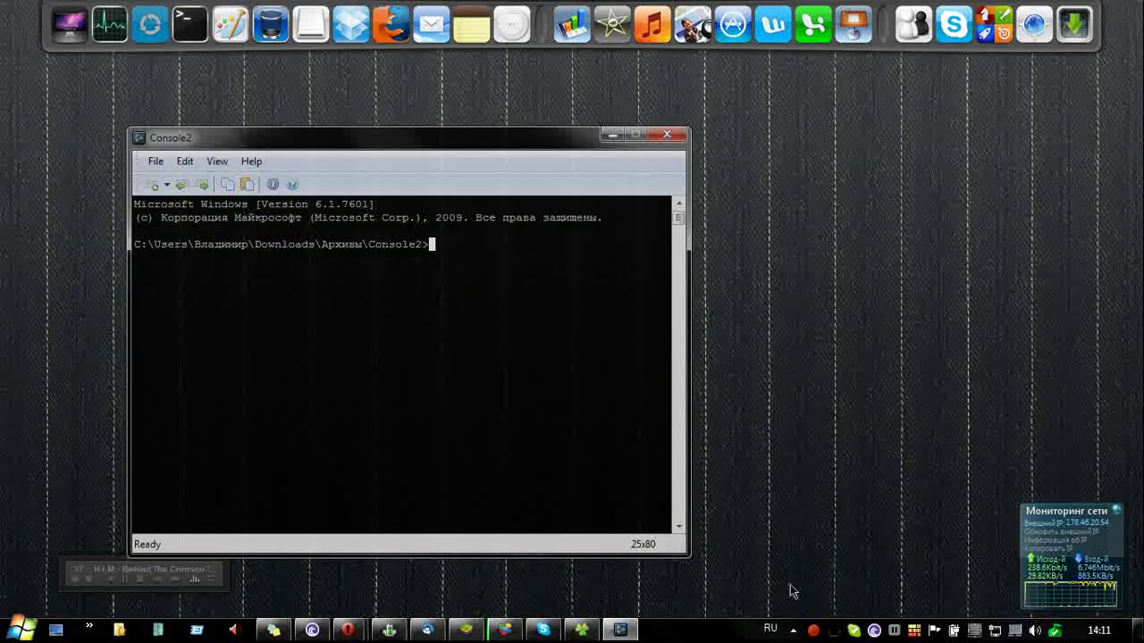
{"action": "left_click", "coordinate": [666, 139]}
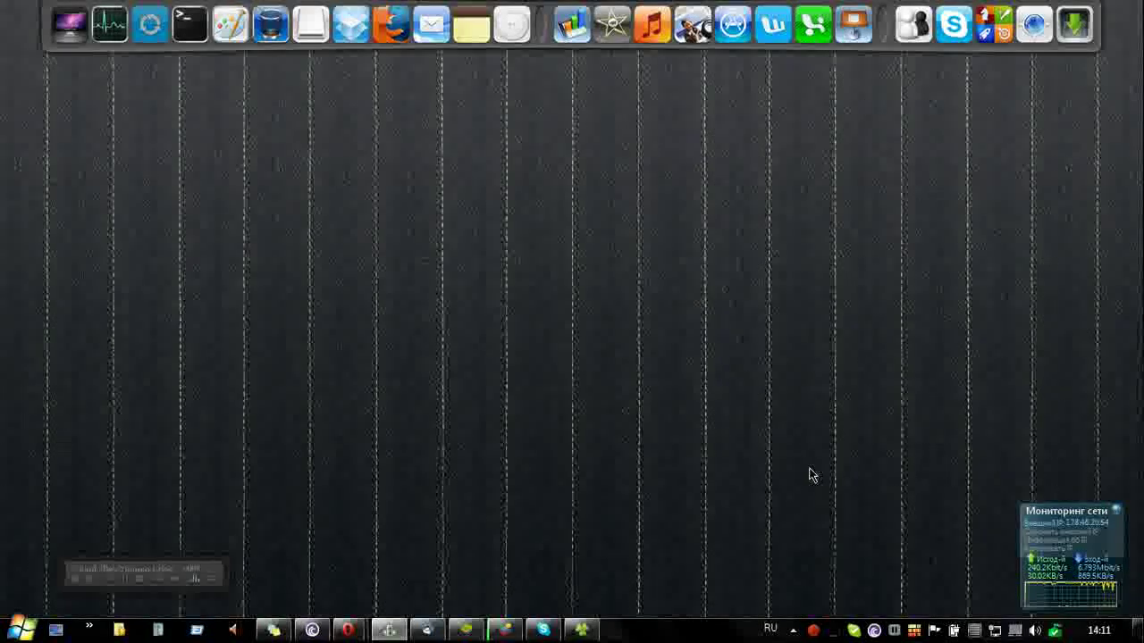